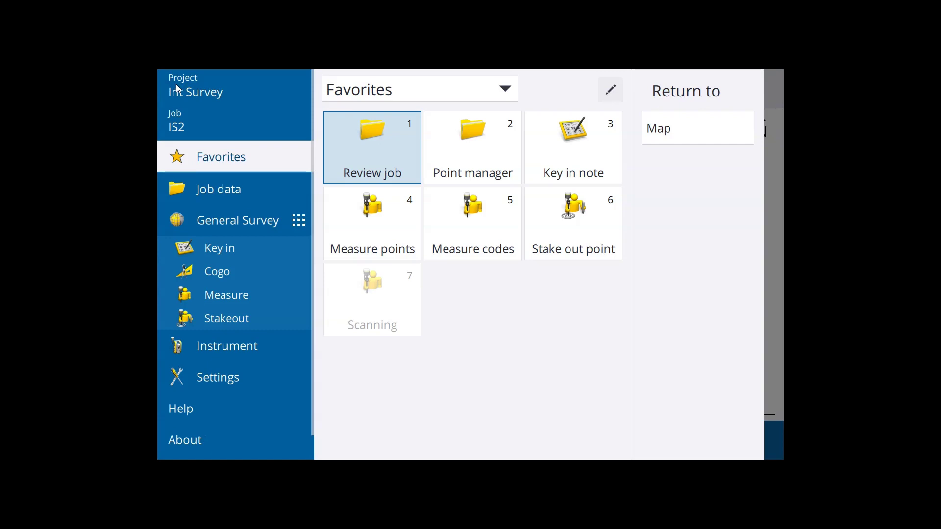
Open the Integrated Survey style from Survey Styles for editing.
left_click(221, 378)
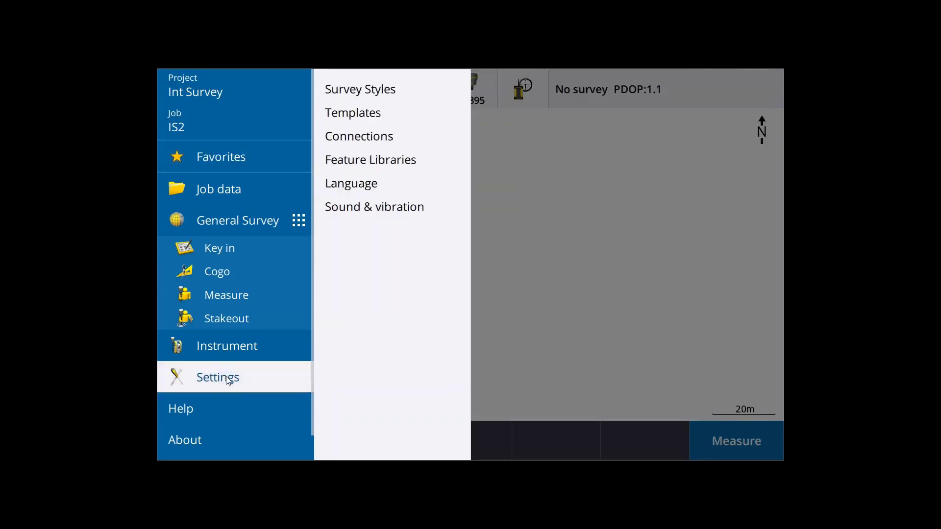
left_click(380, 79)
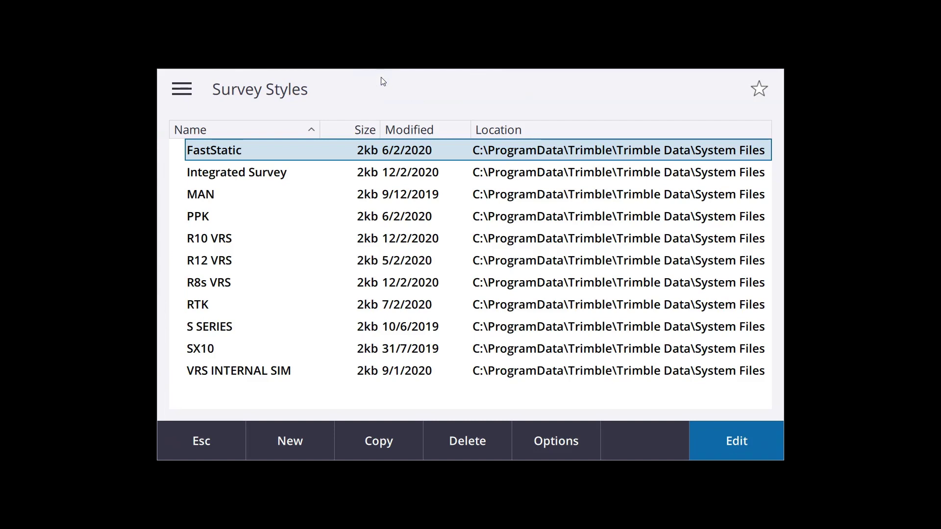
double_click(276, 172)
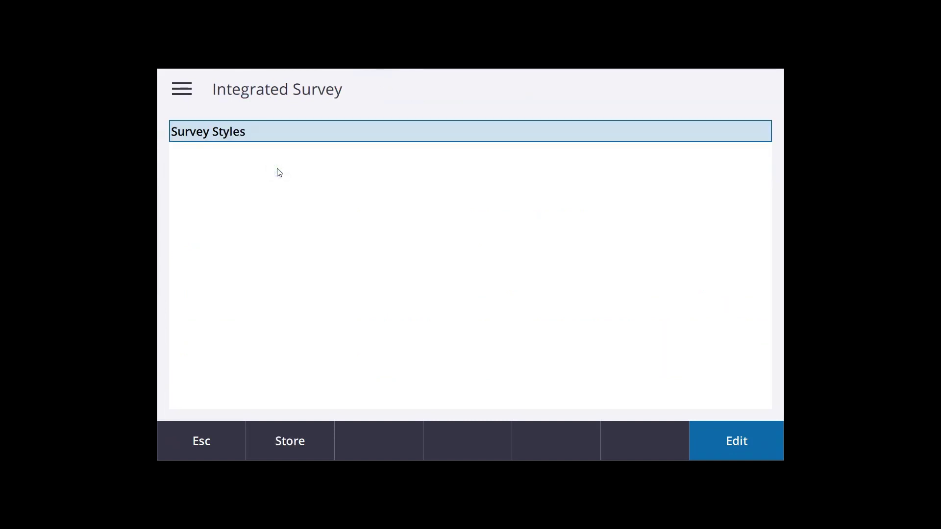
left_click(733, 446)
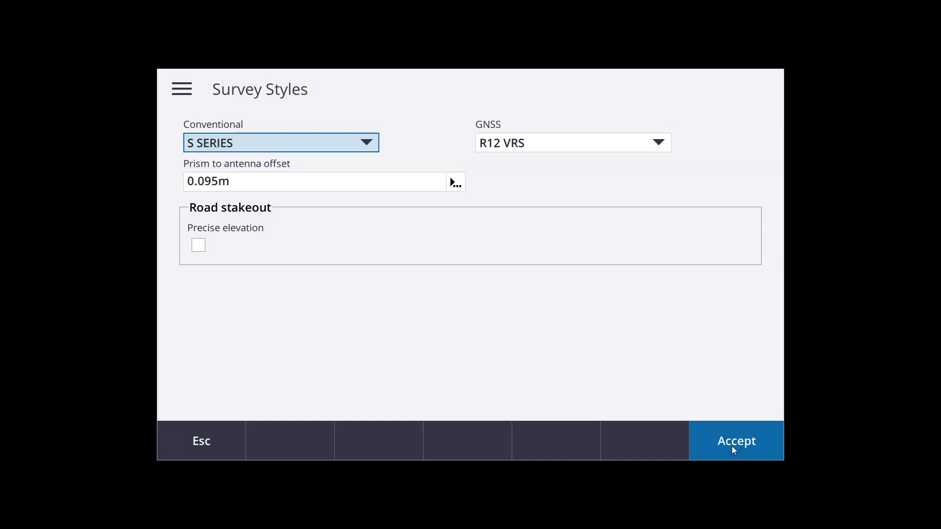
Set the style's conventional instrument to S SERIES and its GNSS style to R12 VRS.
left_click(372, 142)
left_click(258, 167)
left_click(655, 133)
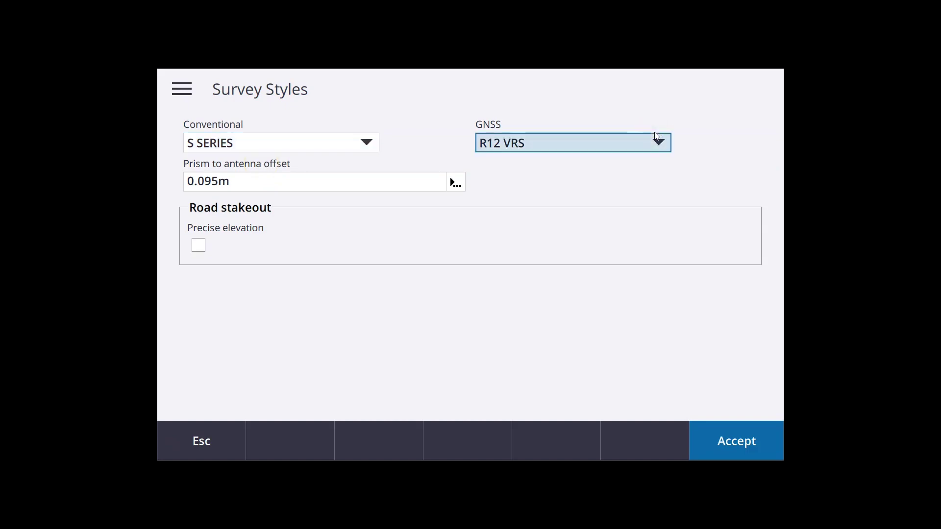
left_click(532, 213)
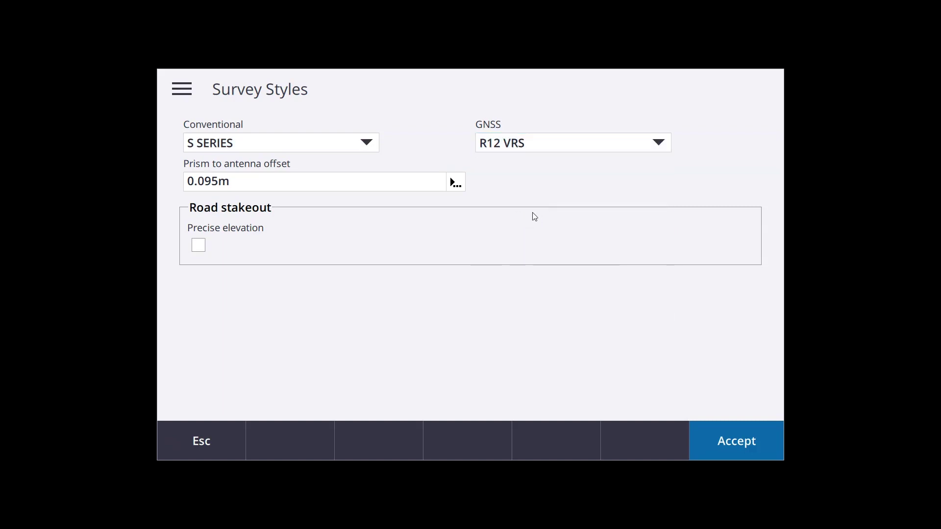
Open the help topic for the 0.095m prism-to-antenna offset setting.
key("super+a")
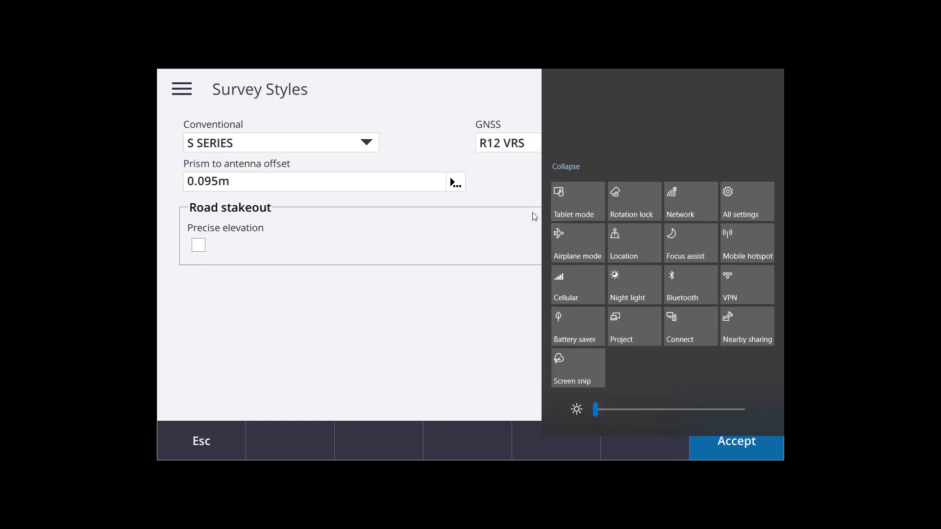
left_click(489, 365)
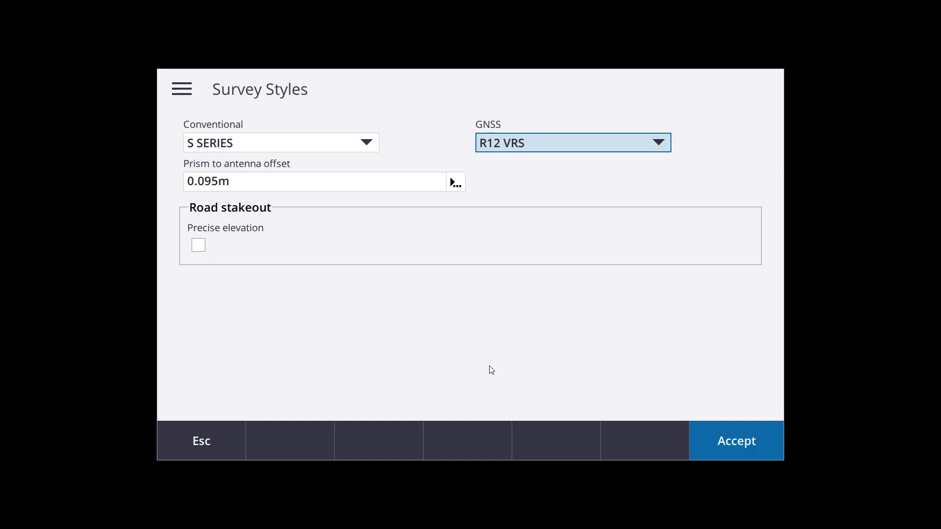
left_click(457, 182)
left_click(484, 202)
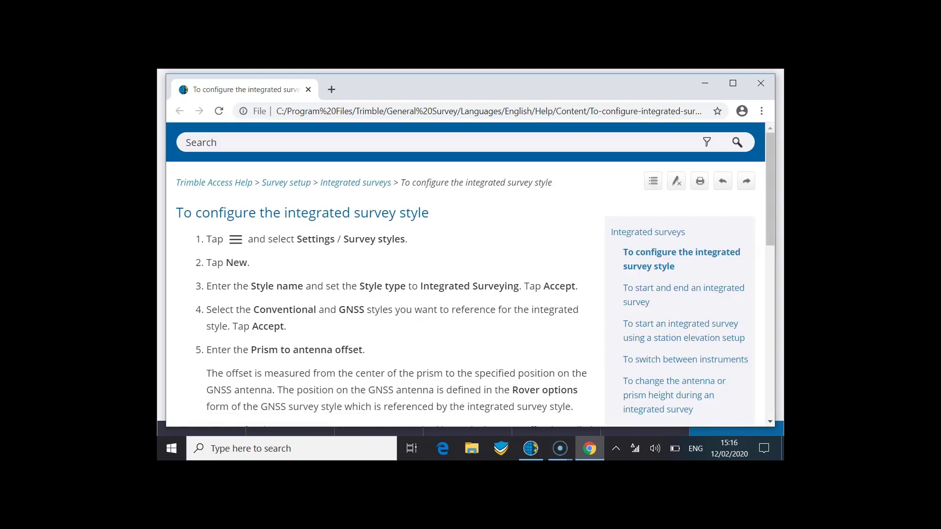
Expand the standard prism offset table and find Active Track 360 at 0.095 m.
scroll(485, 205, "down", 3)
scroll(382, 294, "down", 6)
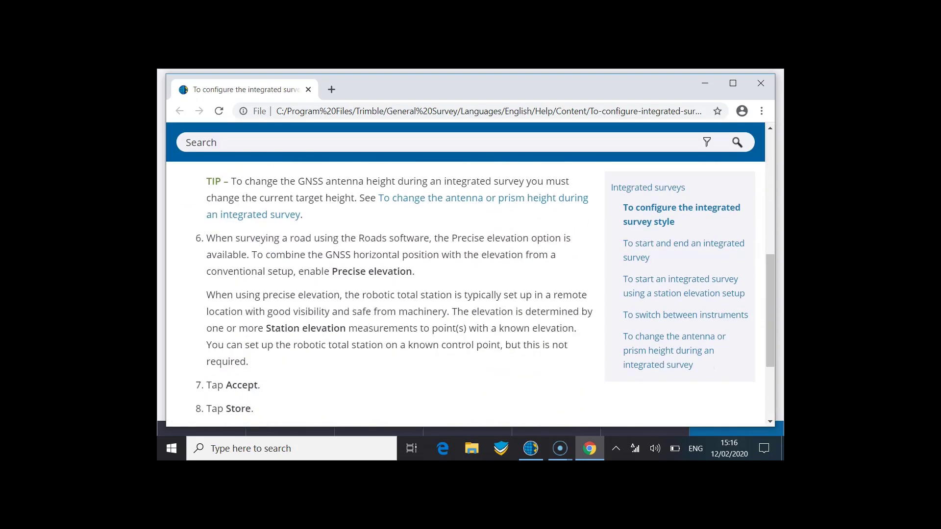
left_click(343, 343)
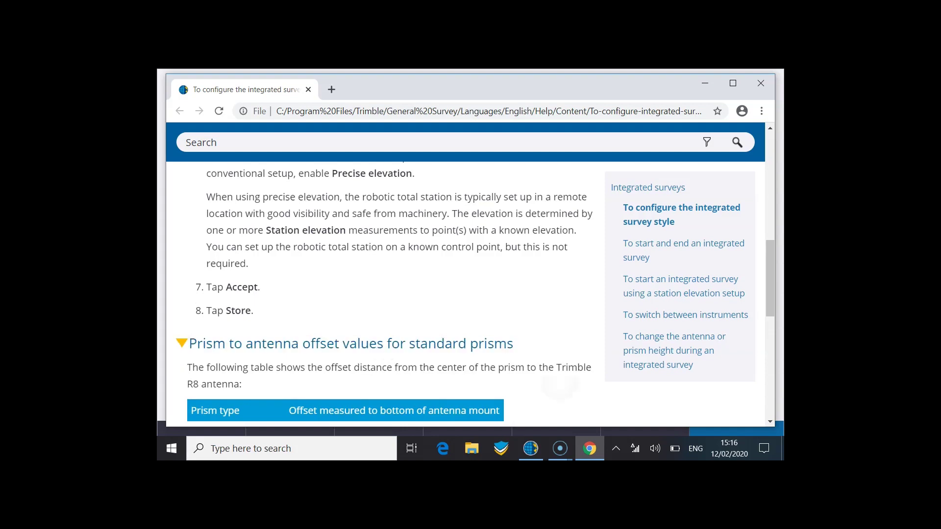
scroll(382, 294, "down", 2)
scroll(382, 294, "down", 1)
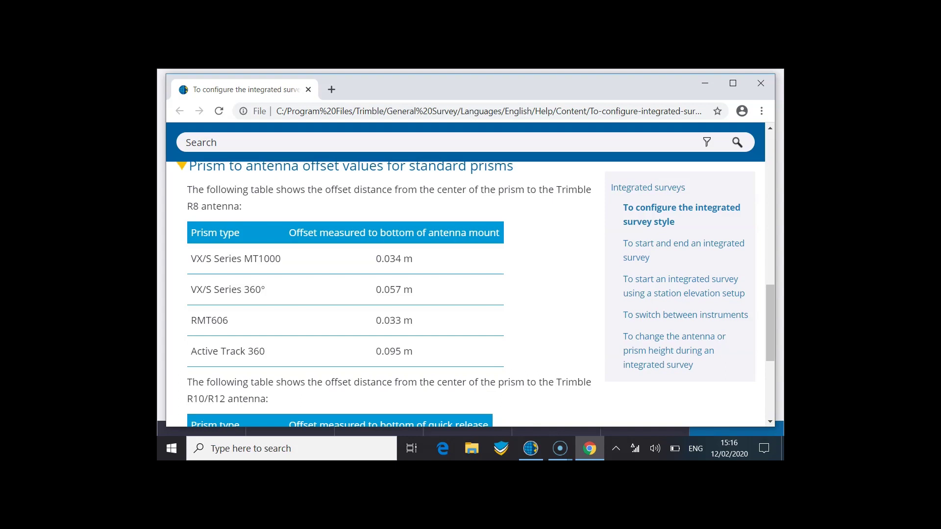
scroll(470, 294, "down", 3)
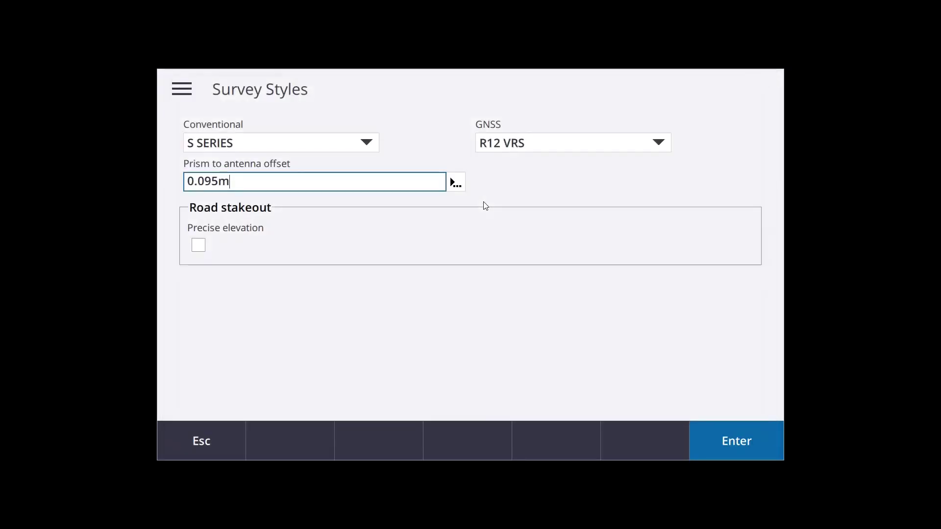
Confirm the 0.095m prism offset, accept the settings and store the Integrated Survey style.
left_click(734, 447)
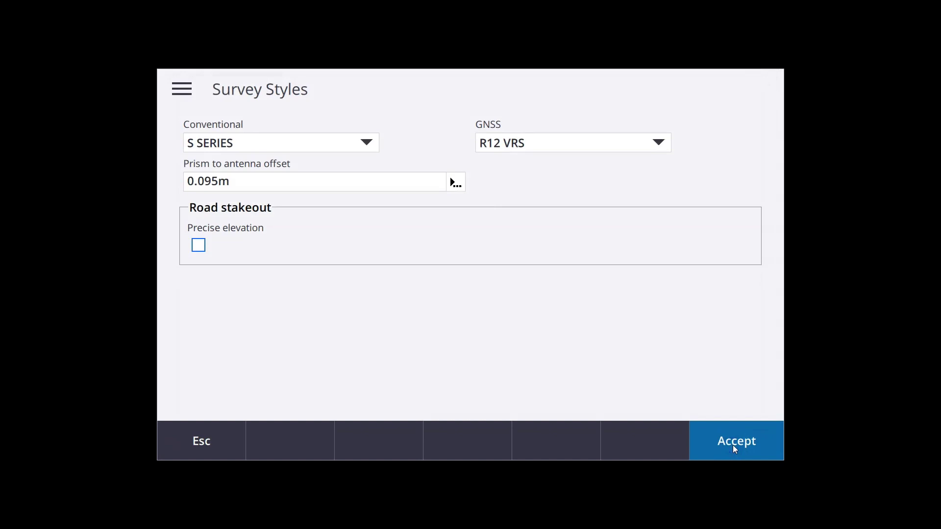
left_click(733, 445)
left_click(286, 433)
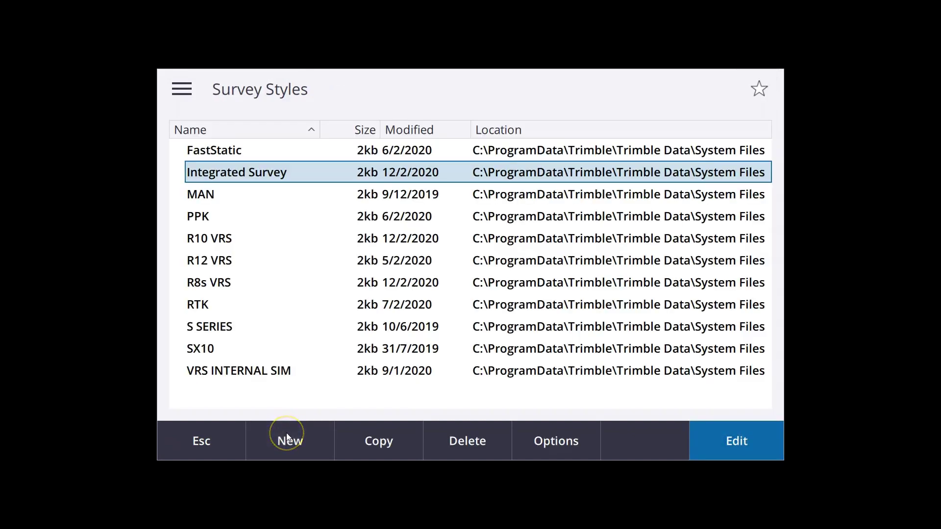
Return to the map and bring up the Projects list from the main menu.
left_click(216, 447)
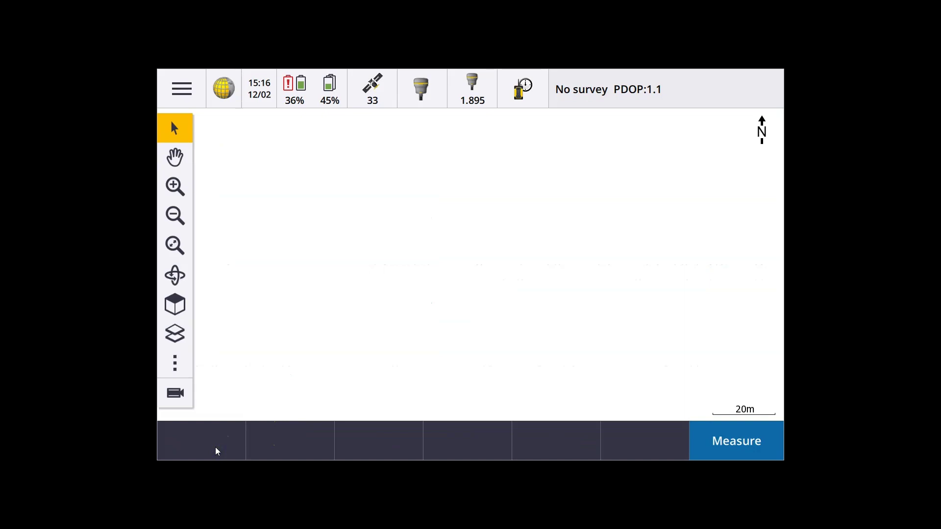
left_click(175, 75)
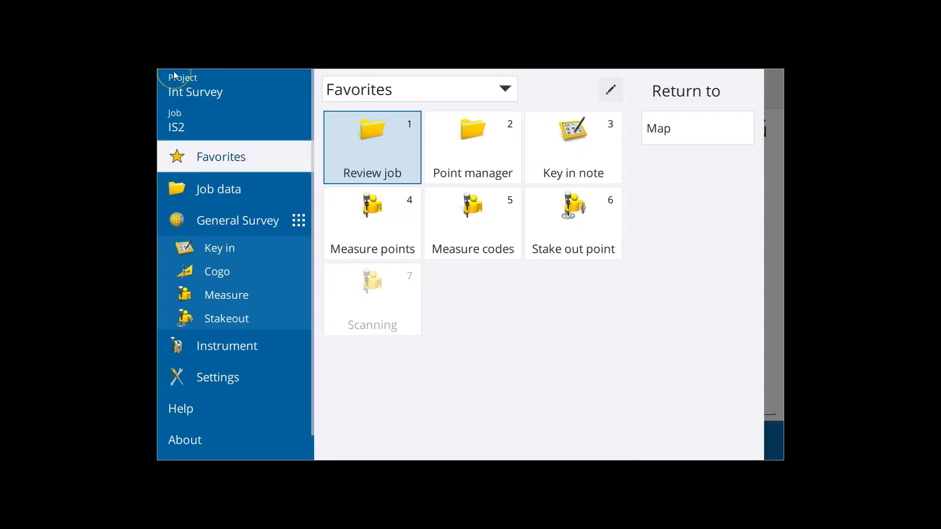
left_click(174, 73)
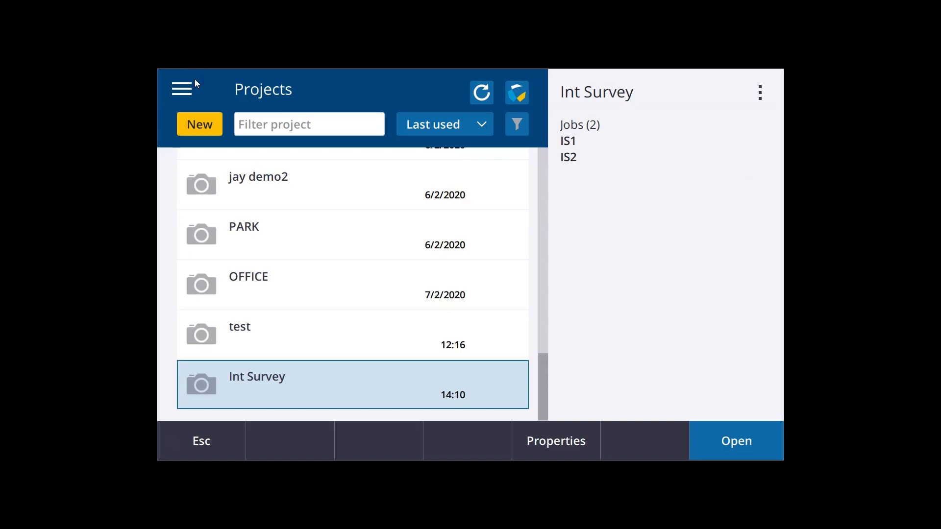
Create a new project named INT SURVEY VIDEO.
left_click(194, 123)
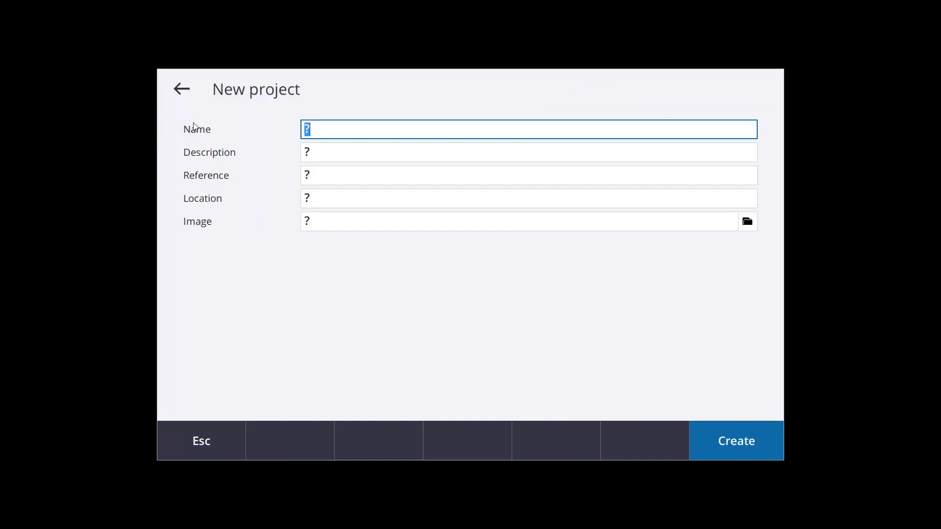
type("INT SURVE")
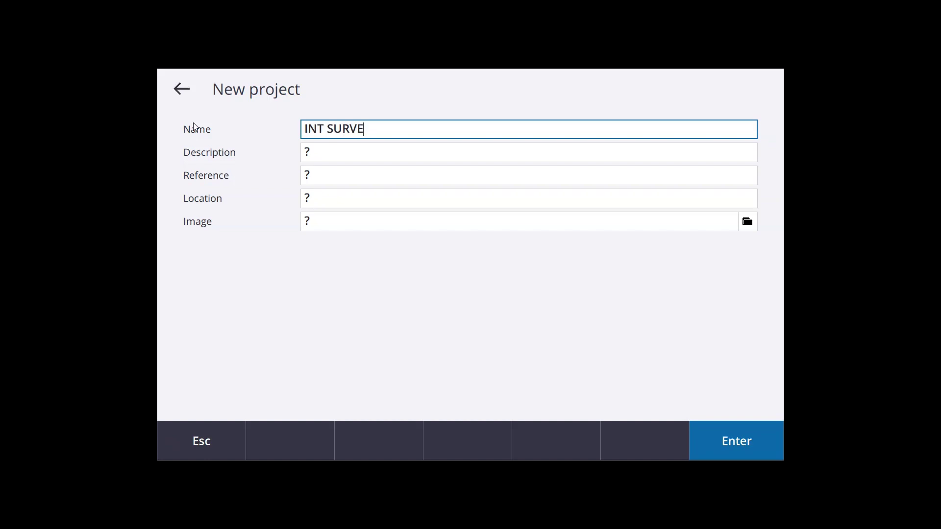
type("Y VIDEO")
key("Tab")
left_click(731, 450)
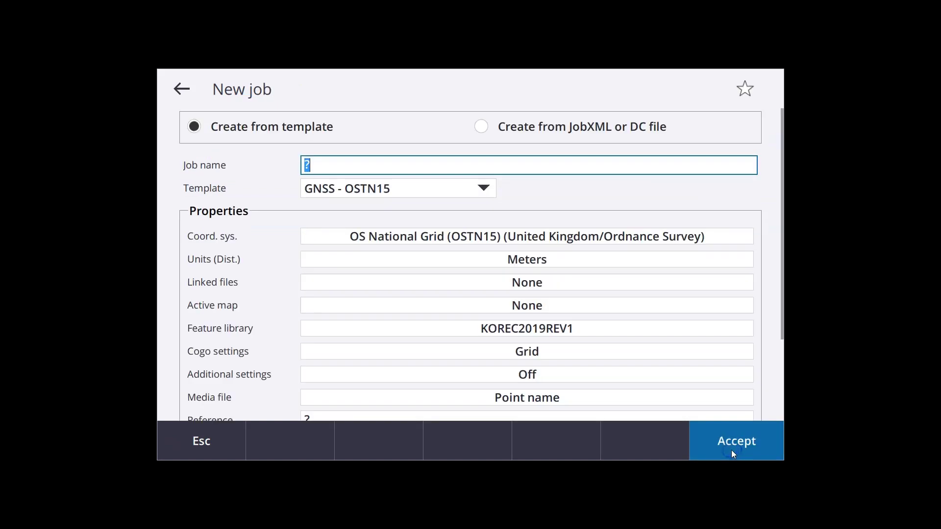
Create job INT2 from the GNSS - OSTN15 template and open its map.
type("INT2")
left_click(732, 446)
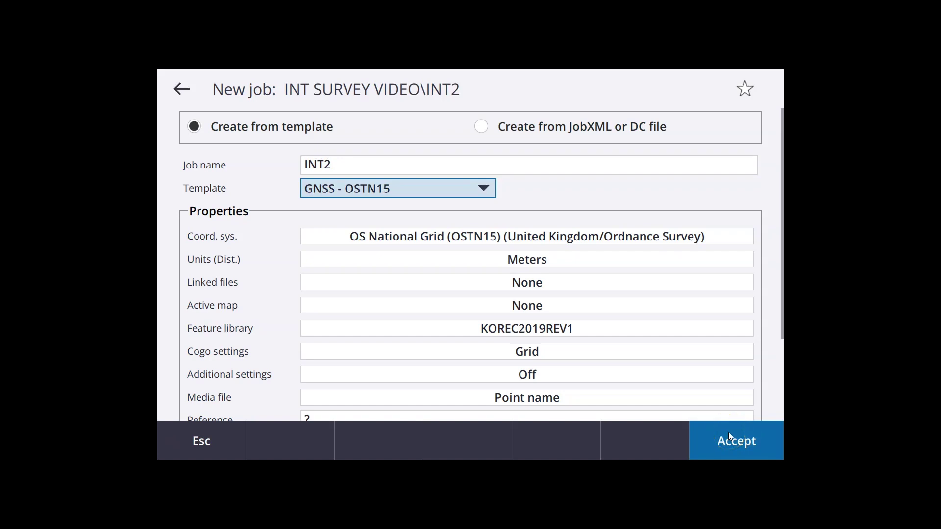
left_click(729, 433)
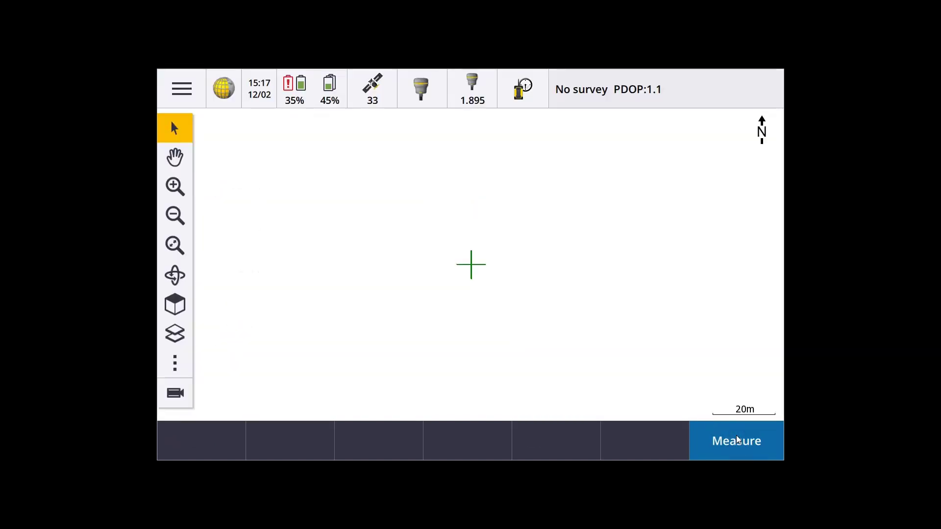
Start a Resection setup via Measure > Integrated Survey > Resection.
left_click(181, 87)
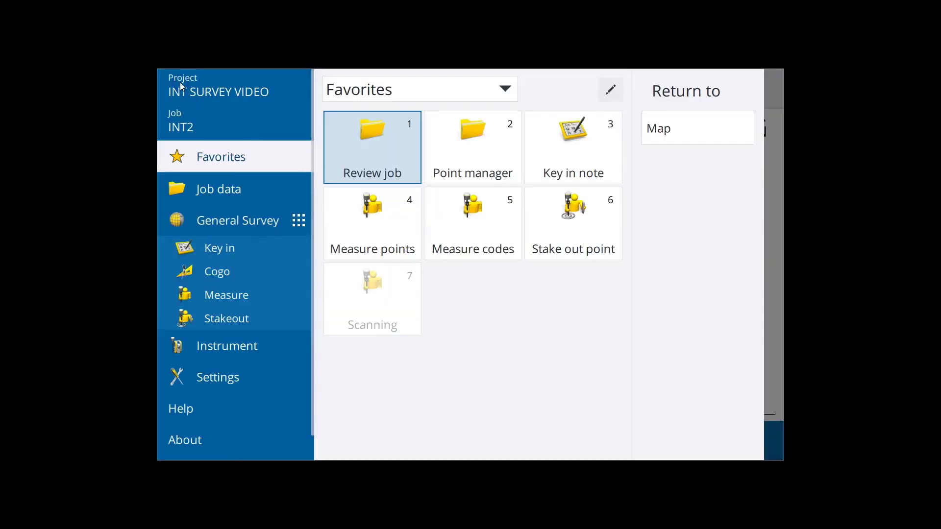
left_click(244, 294)
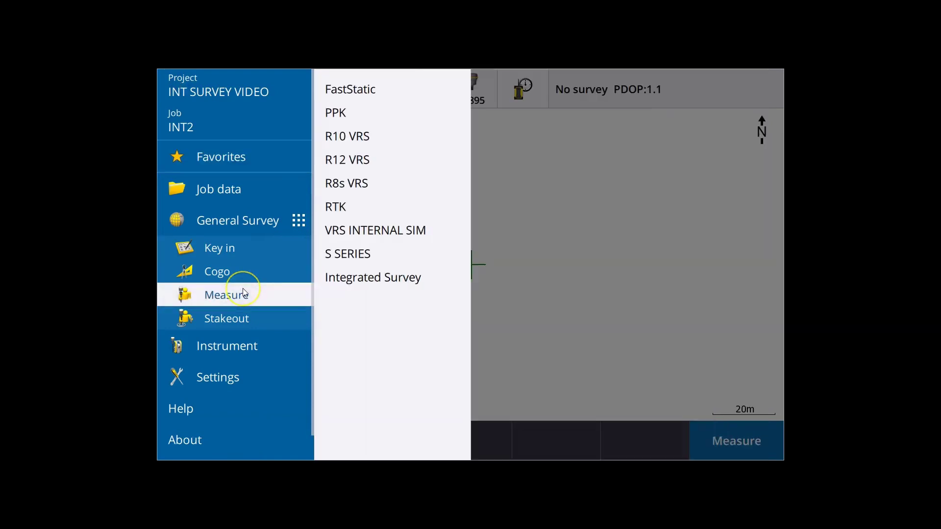
left_click(389, 276)
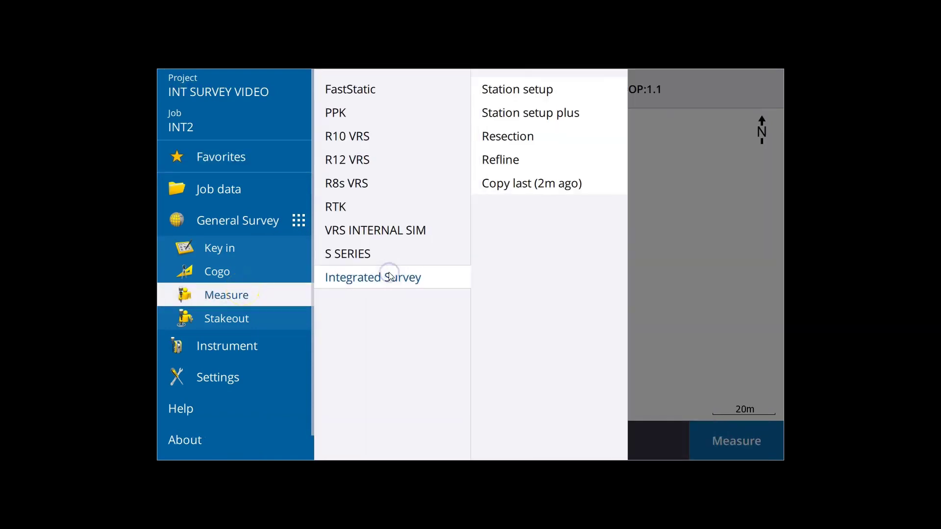
left_click(515, 136)
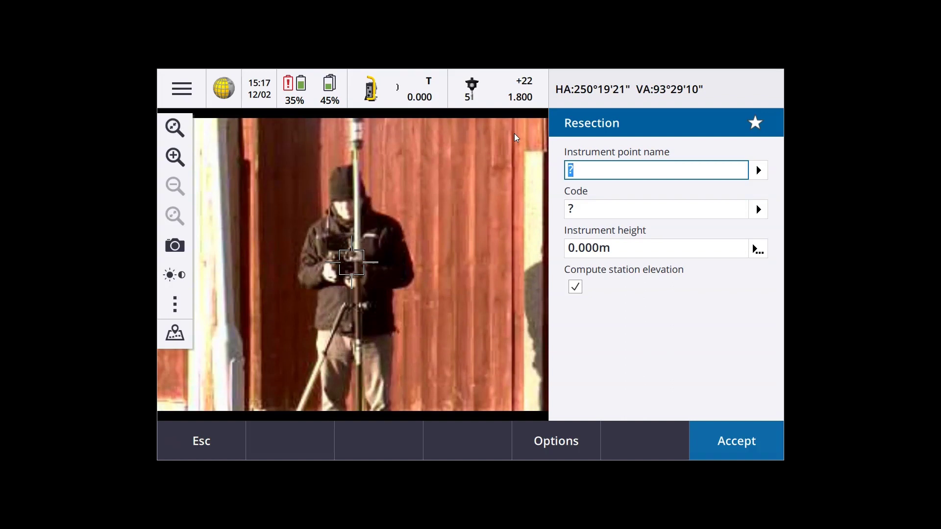
Name the instrument point RA1, assign code STN, and accept the station.
type("RA")
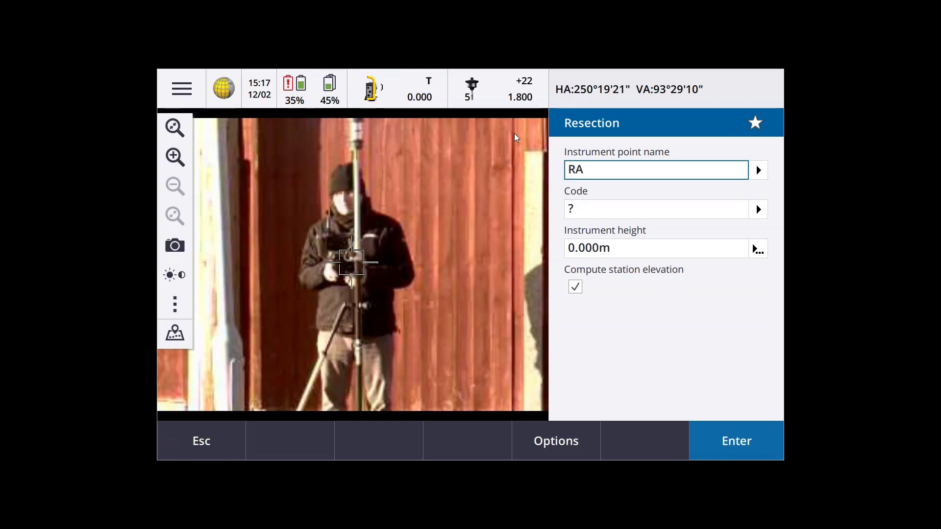
type("1")
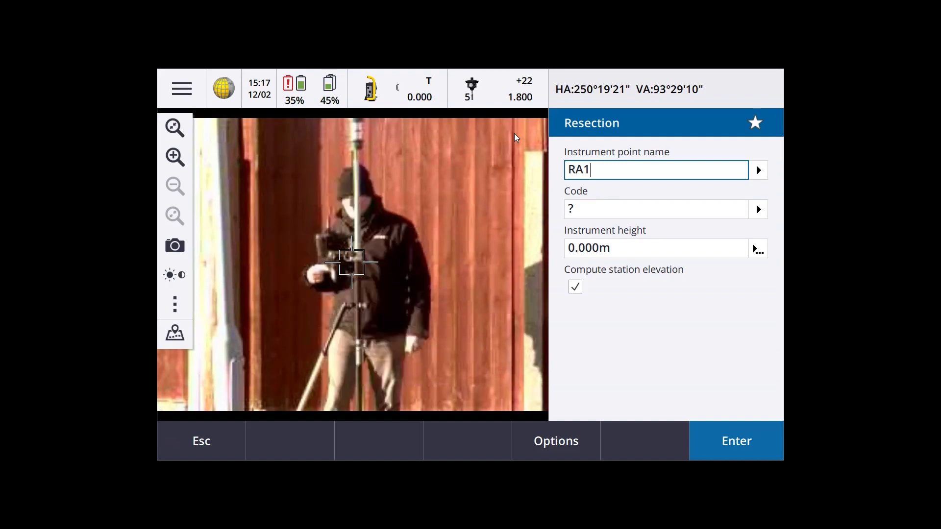
left_click(598, 201)
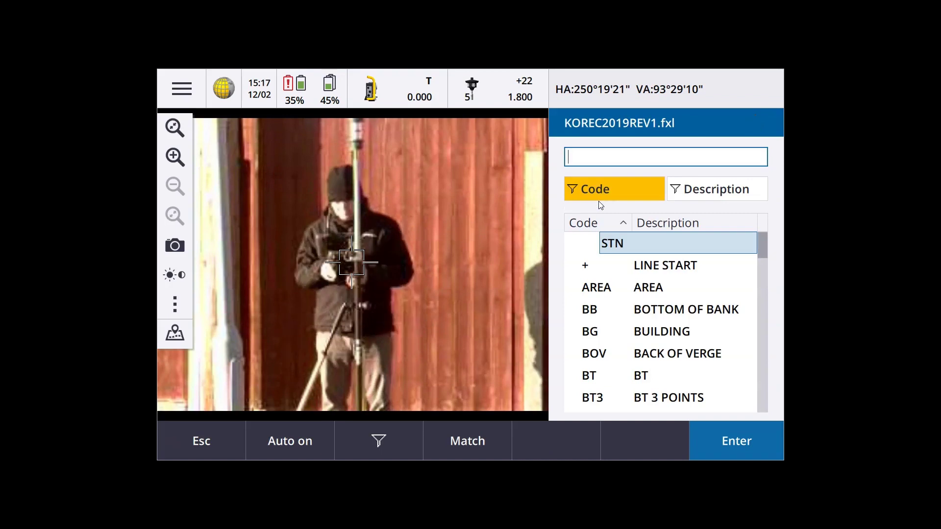
left_click(725, 226)
scroll(728, 230, "down", 10)
scroll(727, 232, "down", 3)
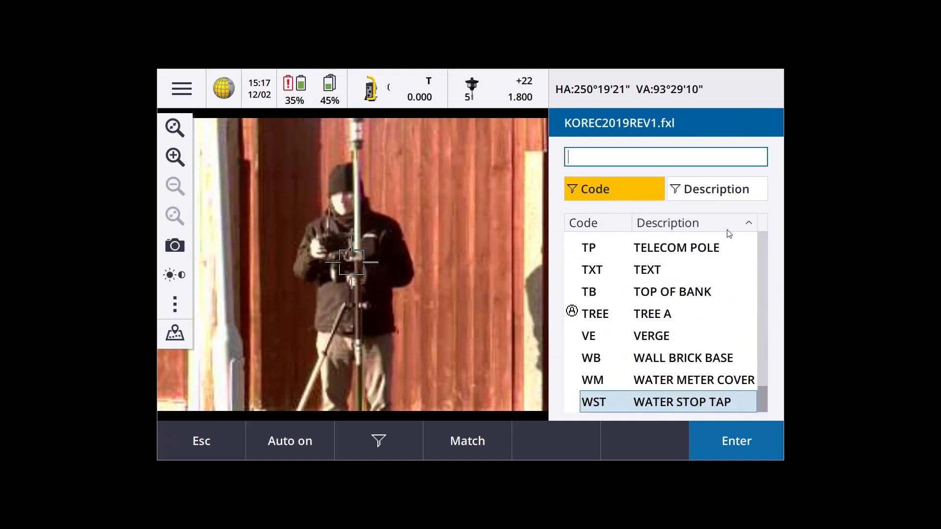
type("S")
left_click(626, 250)
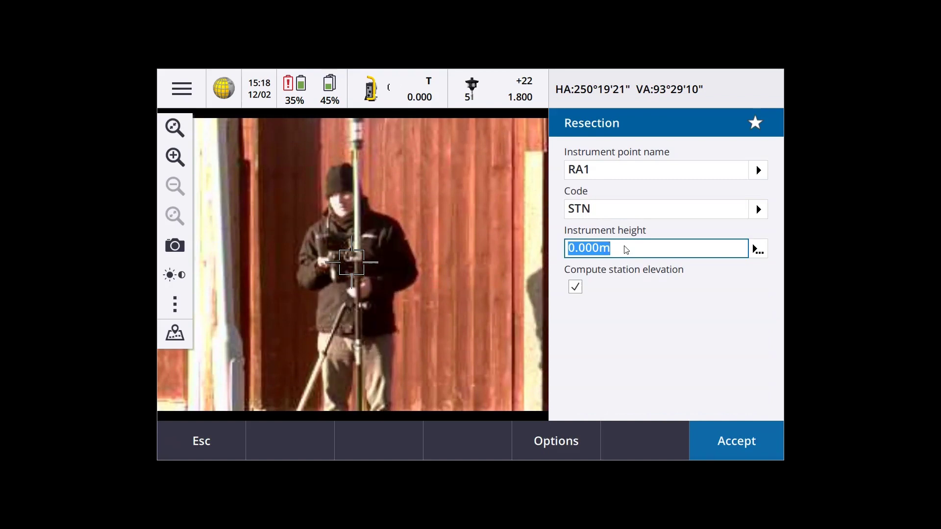
left_click(734, 443)
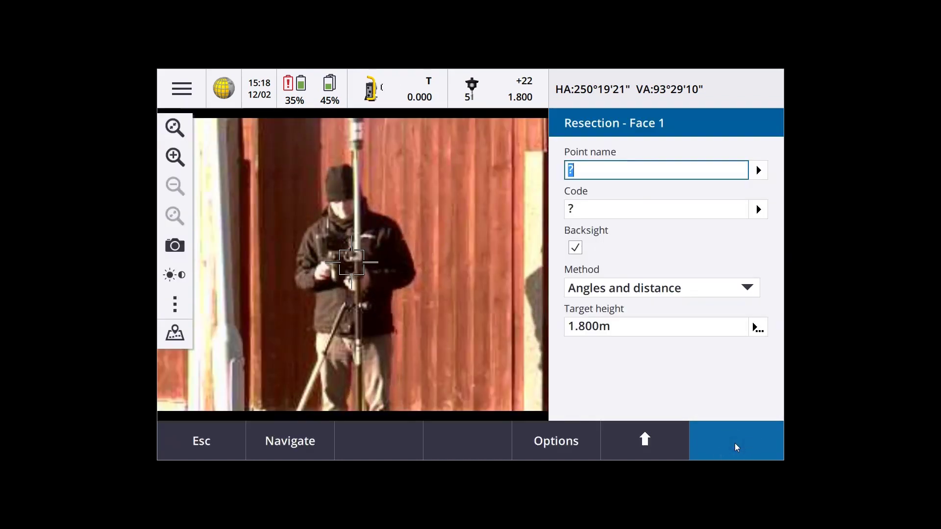
Enter backsight A with code STN and a 1.800m target height.
type("A")
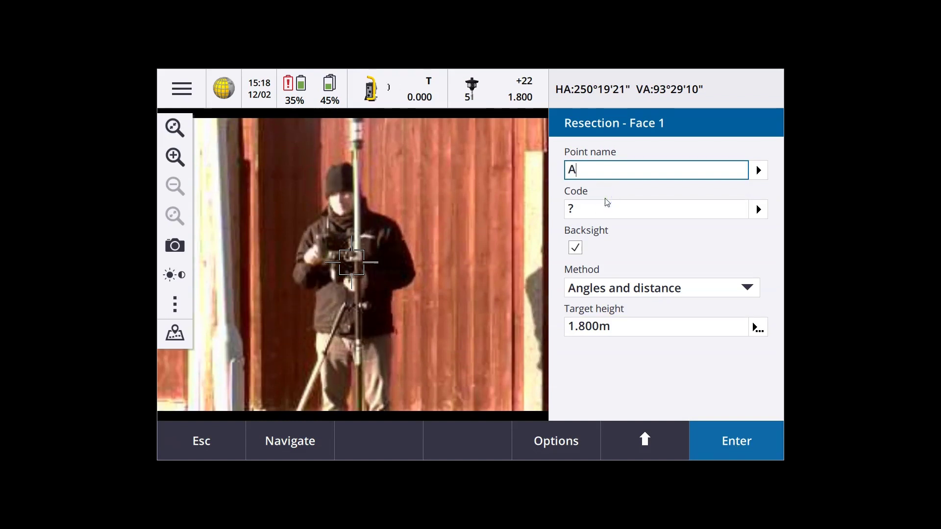
left_click(592, 206)
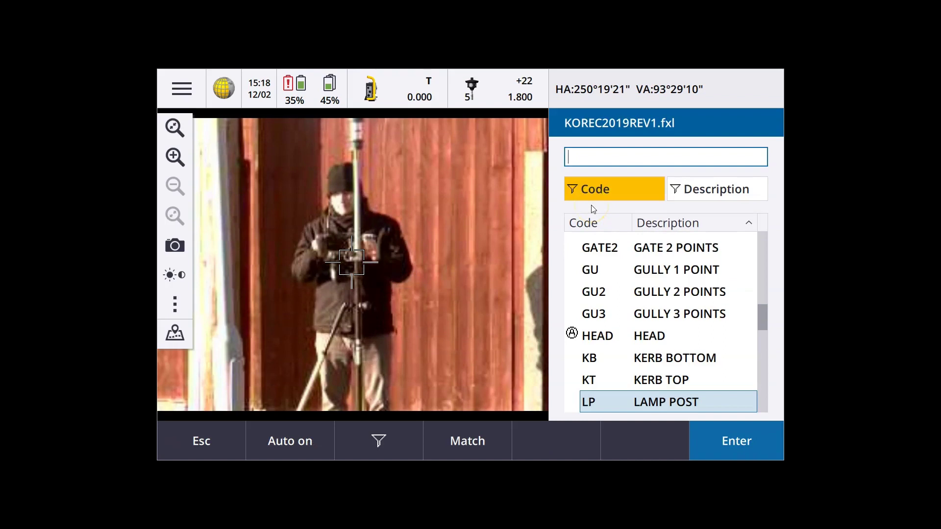
type("ST")
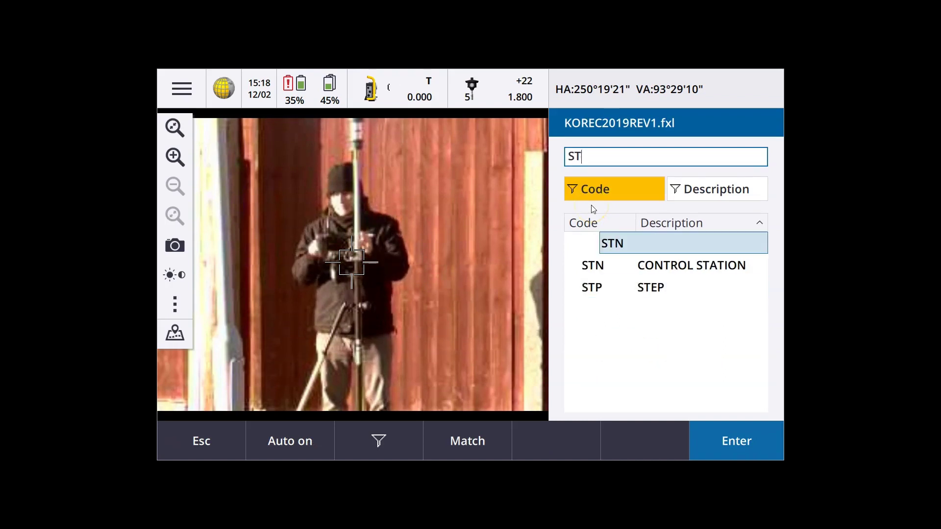
type("N")
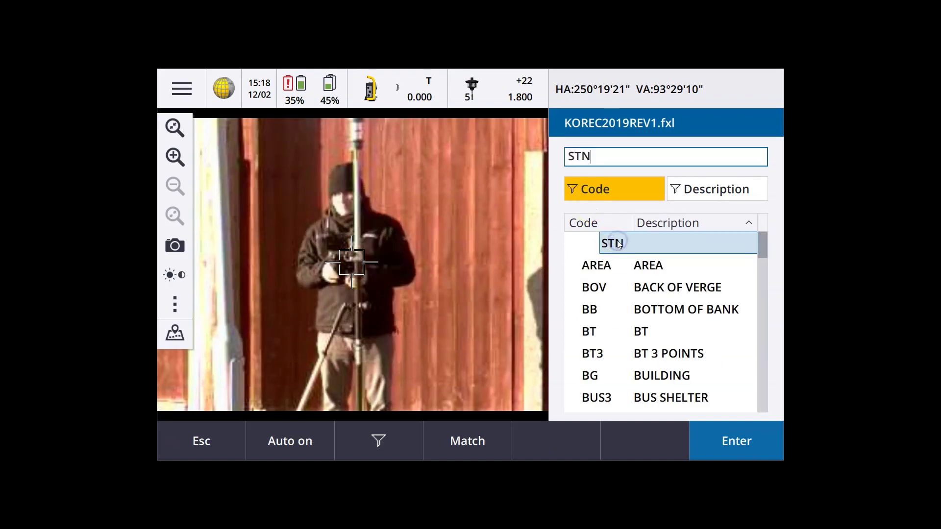
left_click(733, 453)
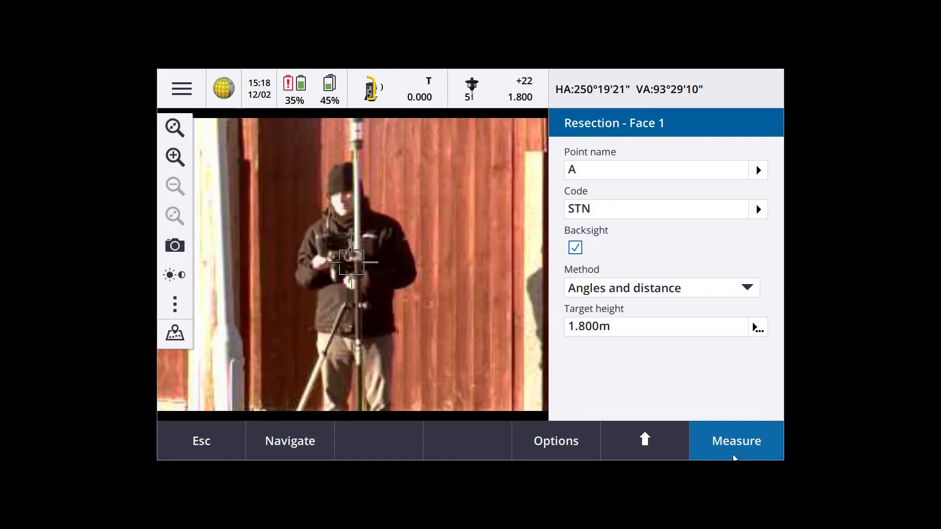
left_click(627, 324)
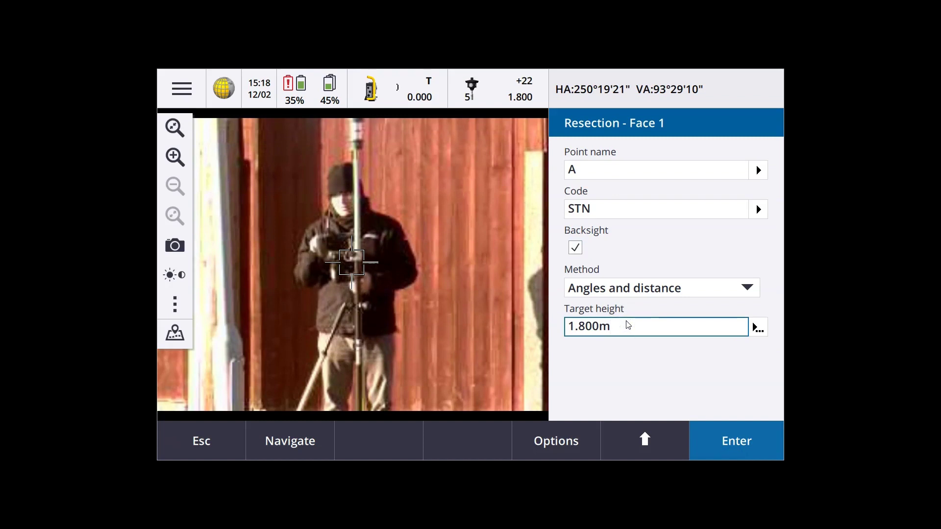
left_click(729, 427)
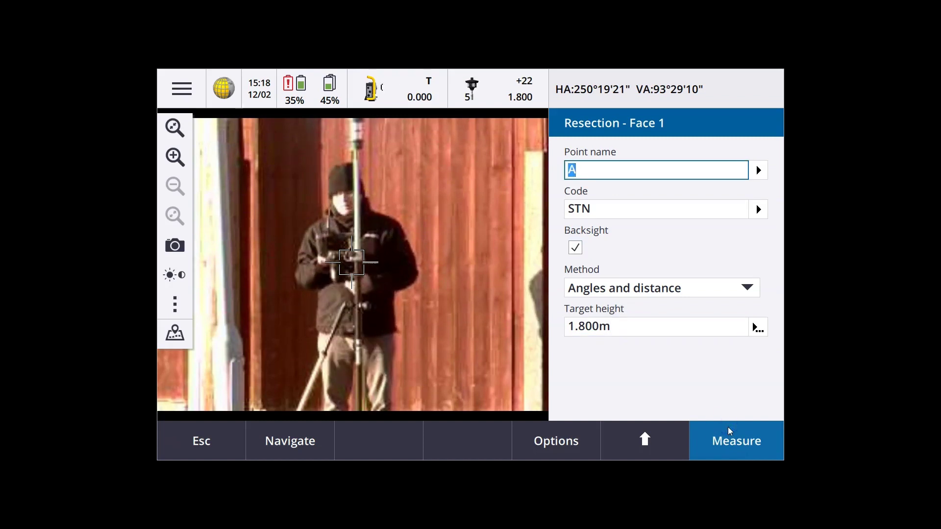
Switch the instrument to STD measurement mode and start measuring backsight A.
left_click(407, 85)
left_click(266, 164)
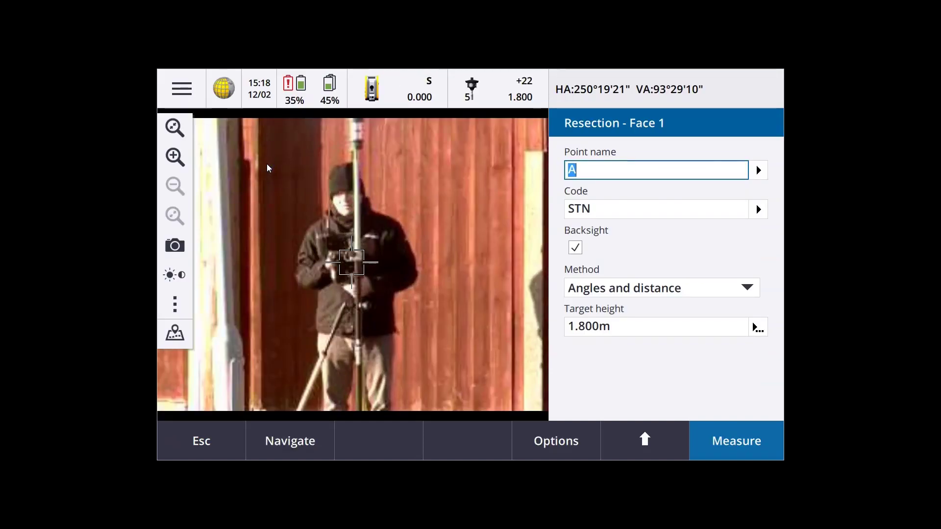
left_click(730, 443)
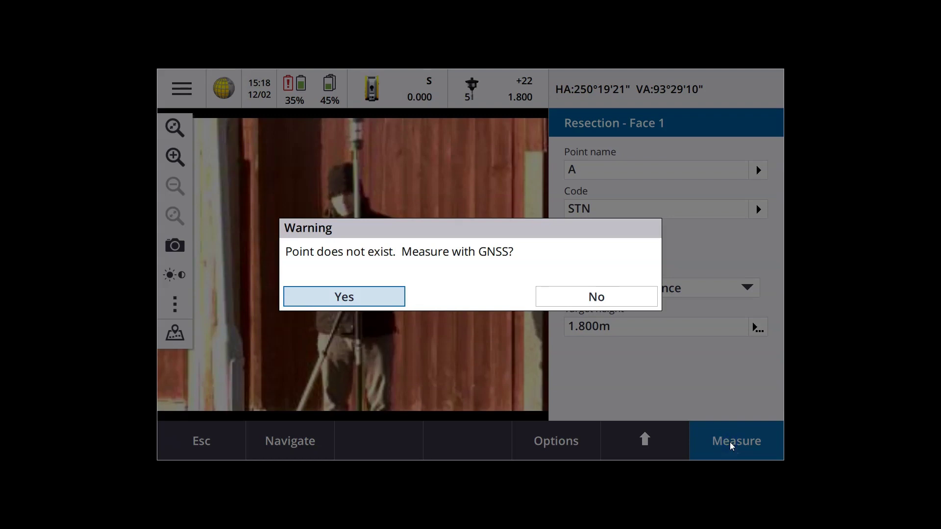
Measure point A with GNSS, then observe it as a backsight with the total station.
left_click(364, 297)
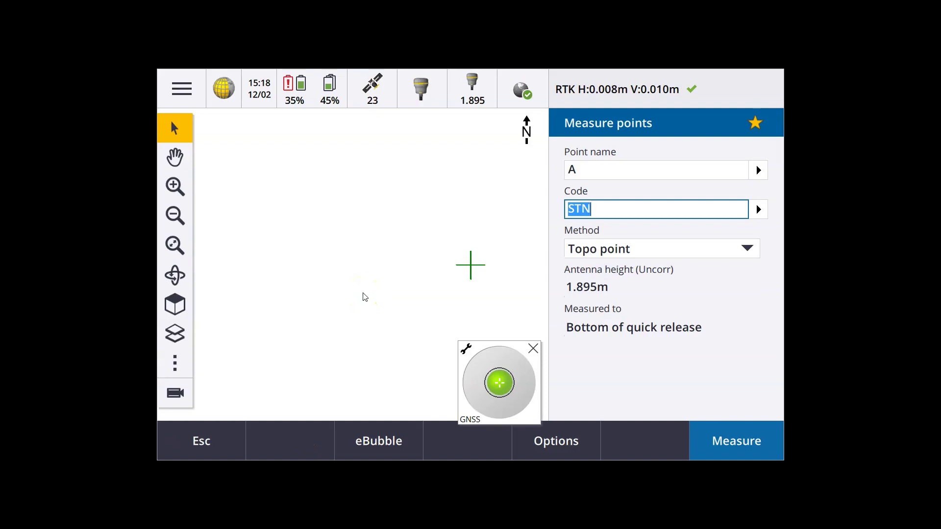
left_click(729, 438)
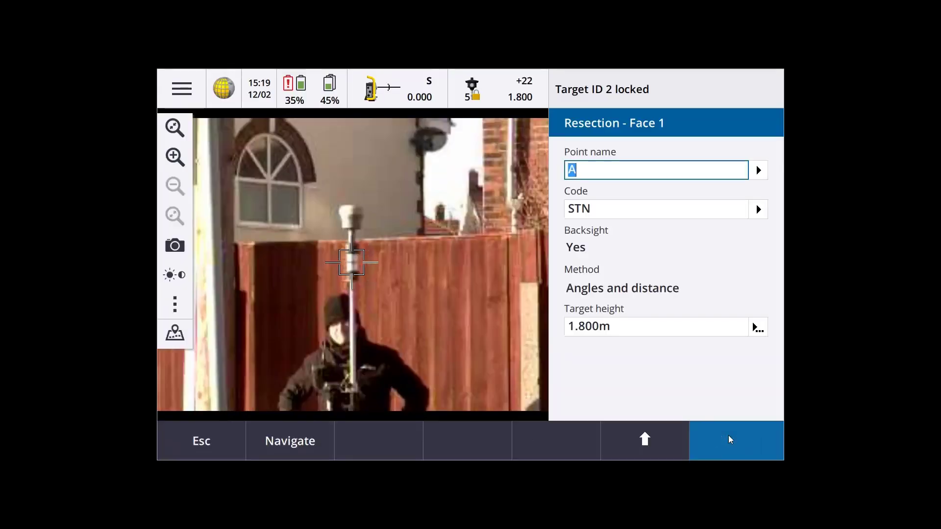
left_click(728, 435)
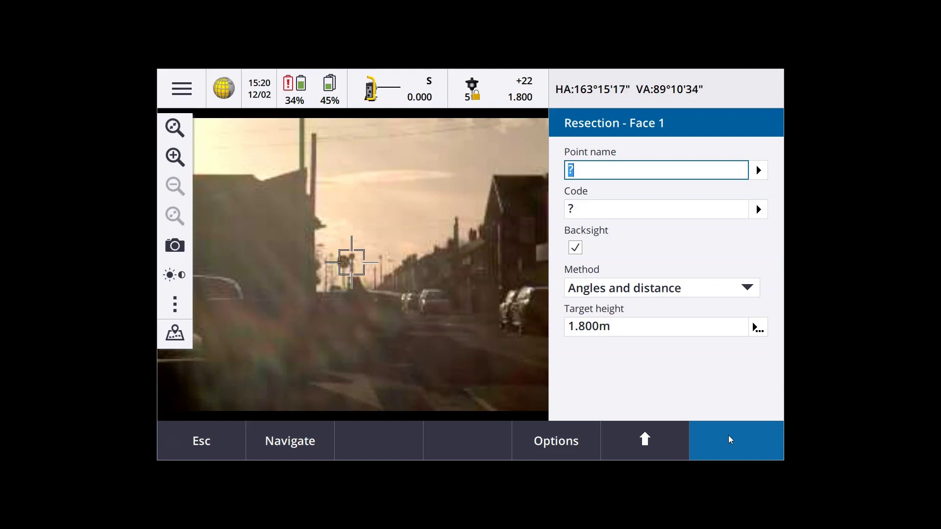
Enter backsight B coded STN and choose to measure it with GNSS.
type("B")
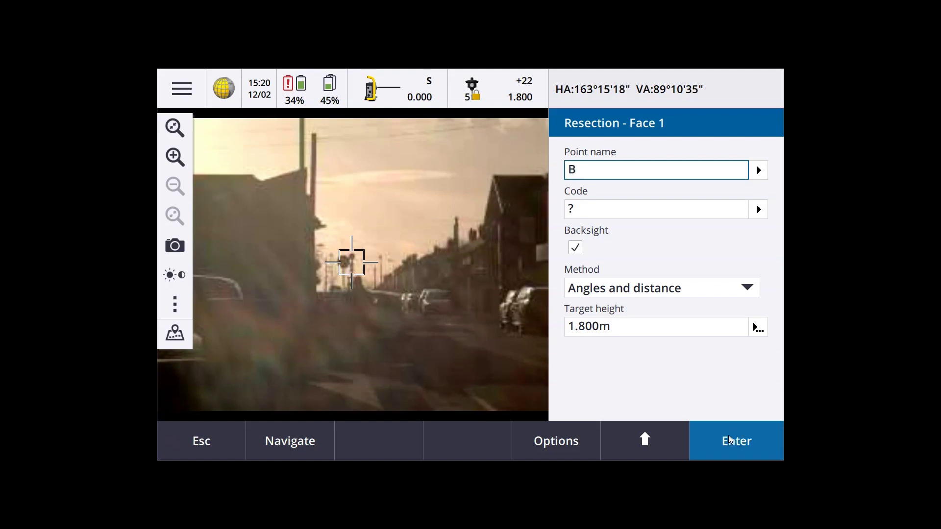
left_click(599, 205)
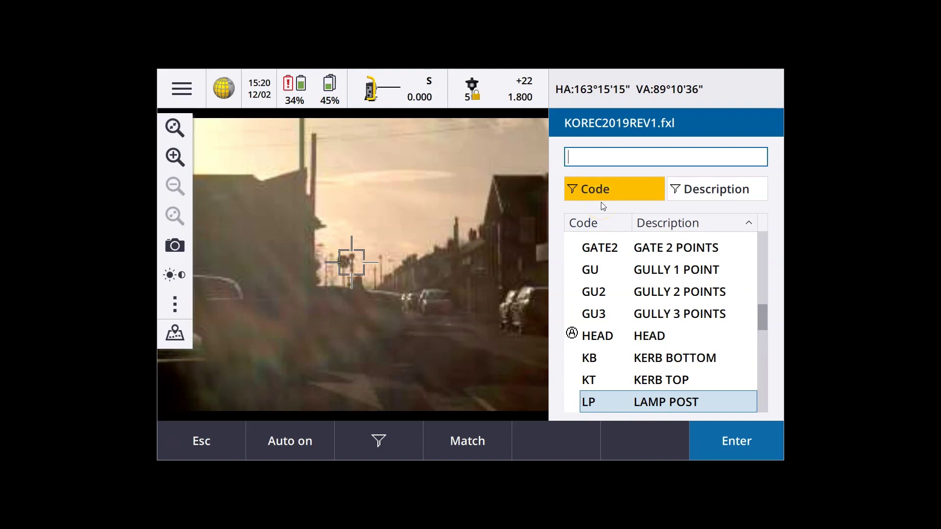
type("ST")
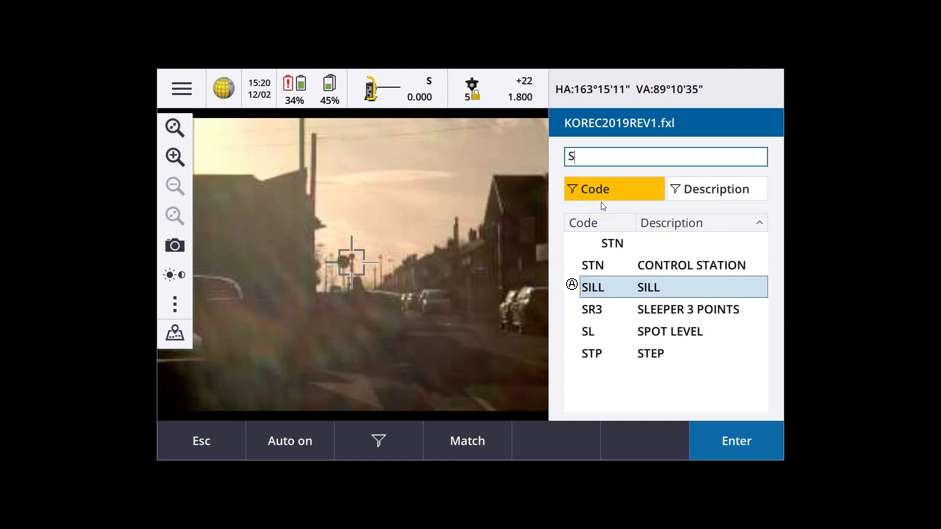
left_click(623, 244)
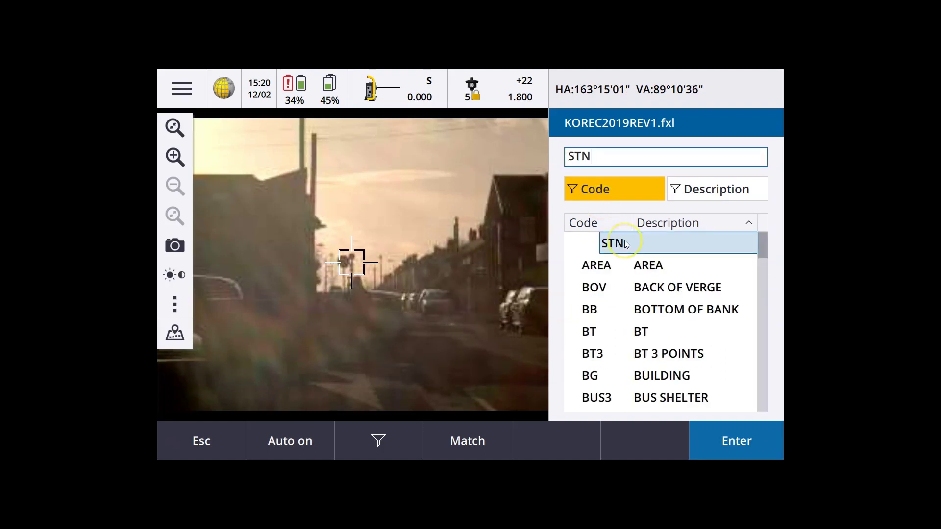
left_click(738, 445)
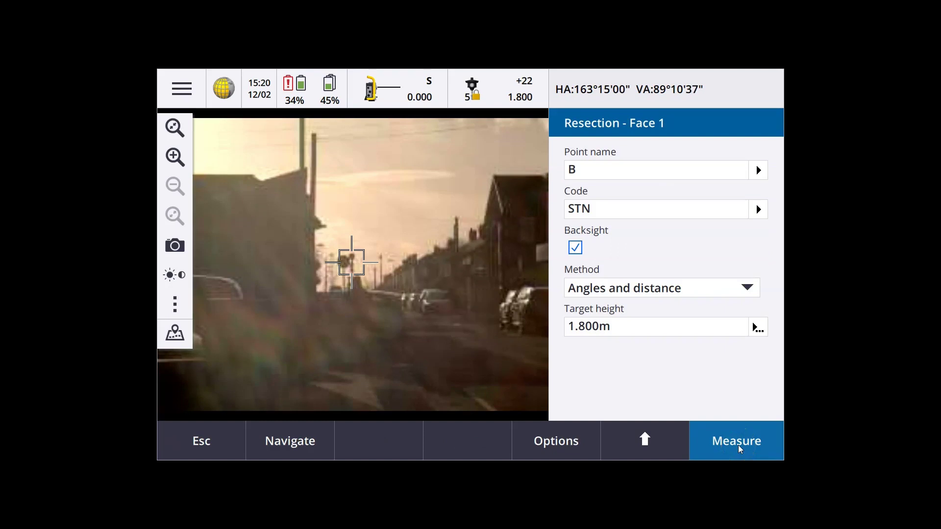
left_click(738, 445)
left_click(378, 298)
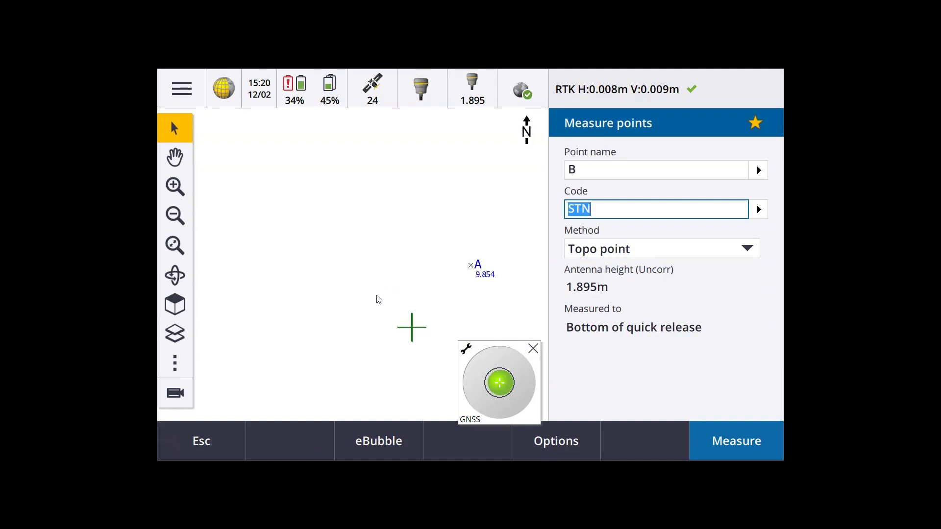
Measure B with GNSS, observe it from the instrument, then add another backsight point.
left_click(735, 449)
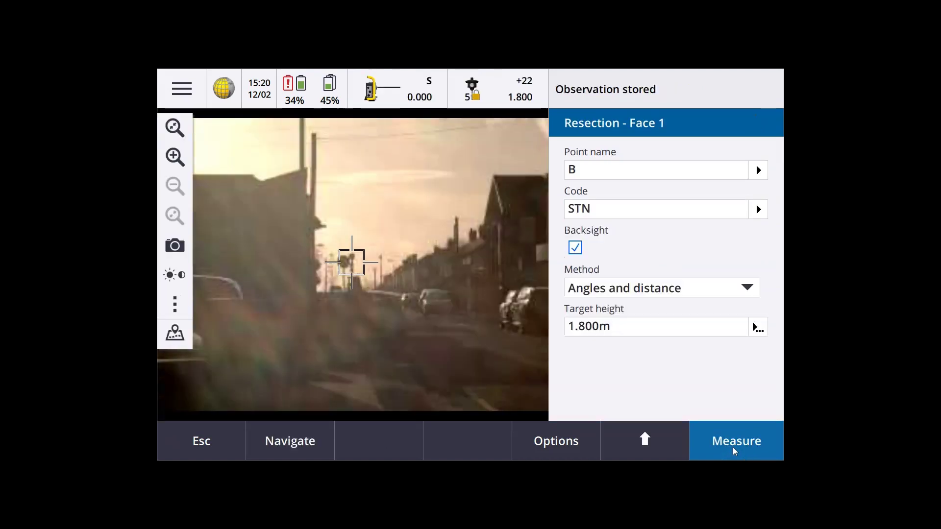
left_click(733, 446)
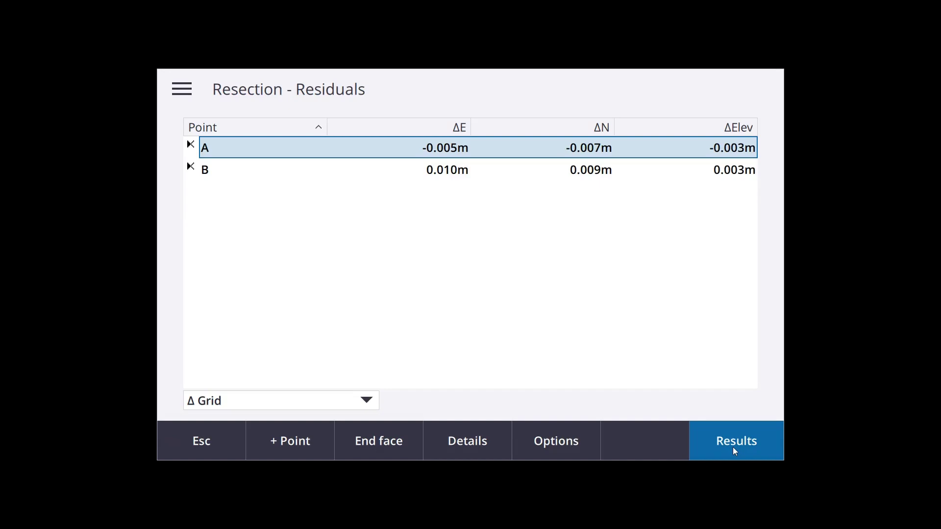
left_click(291, 439)
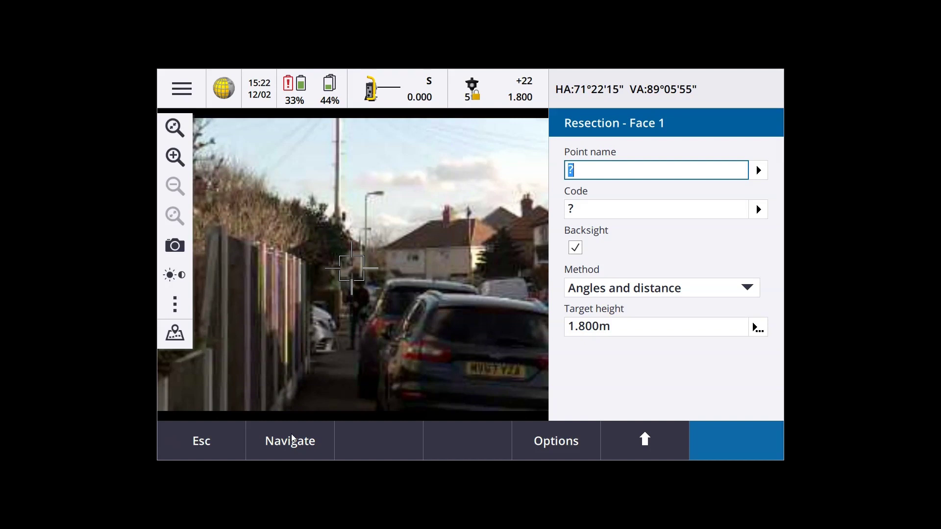
Name the third backsight C with code STN and start measuring it with GNSS.
type("C")
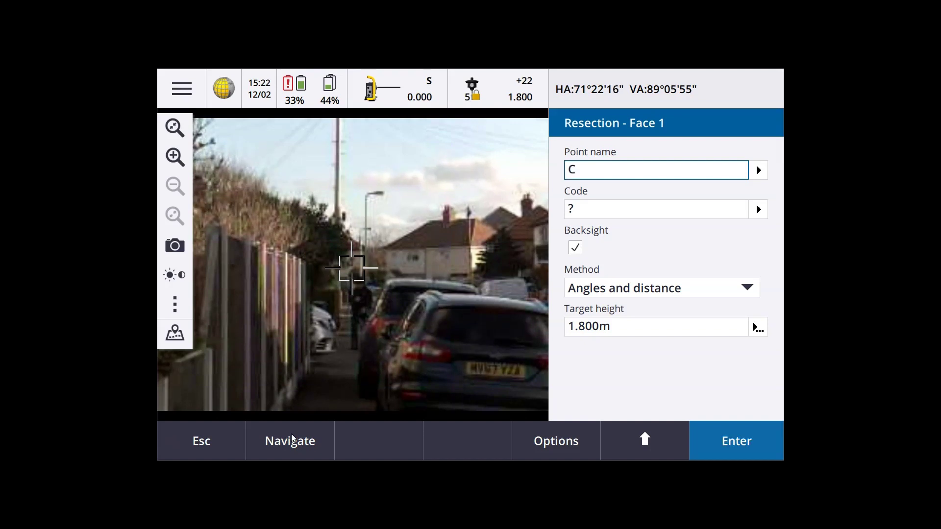
left_click(735, 442)
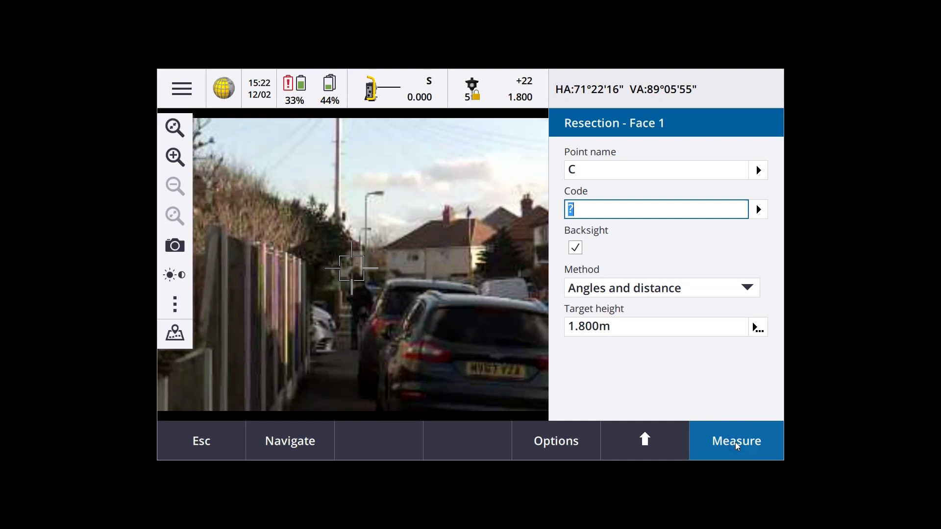
type("STN")
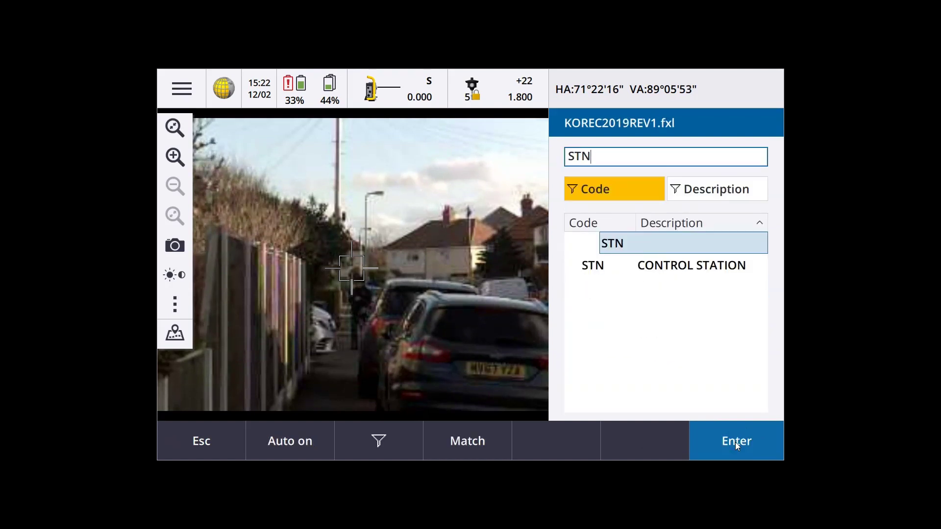
left_click(735, 442)
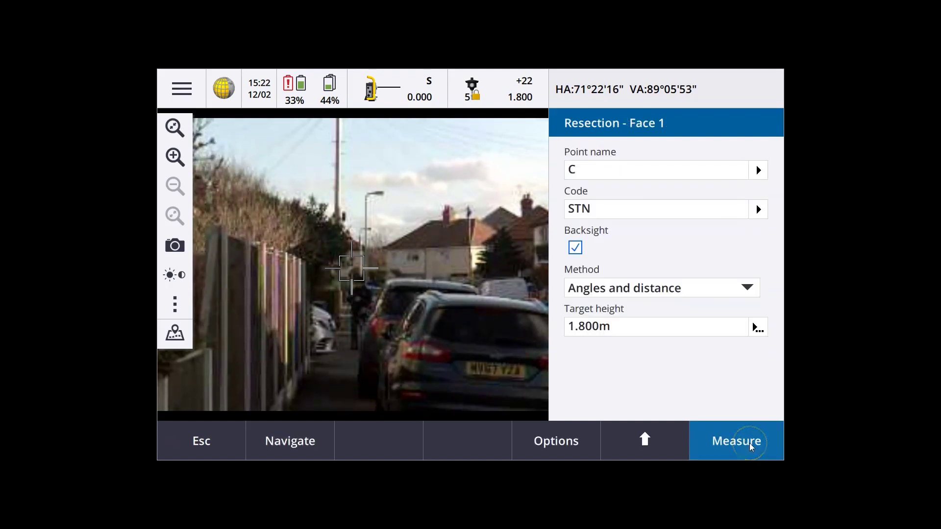
left_click(748, 442)
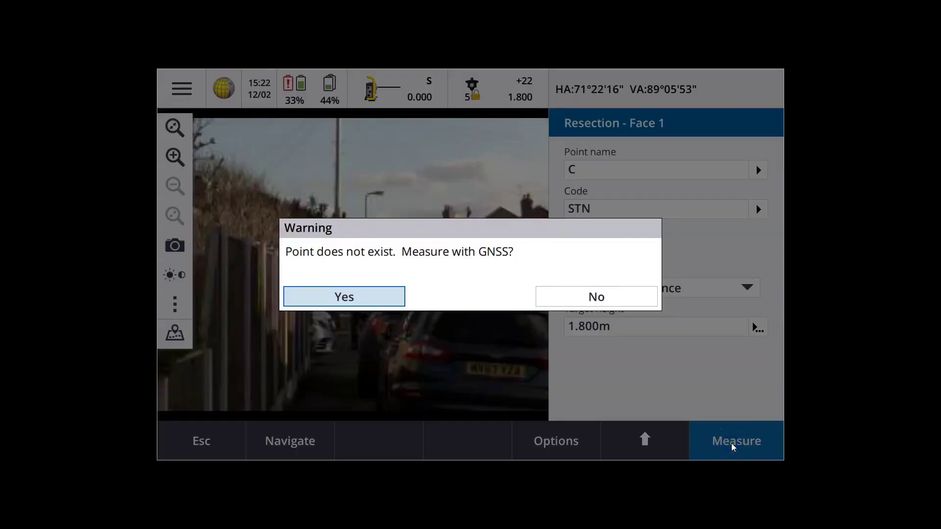
left_click(386, 292)
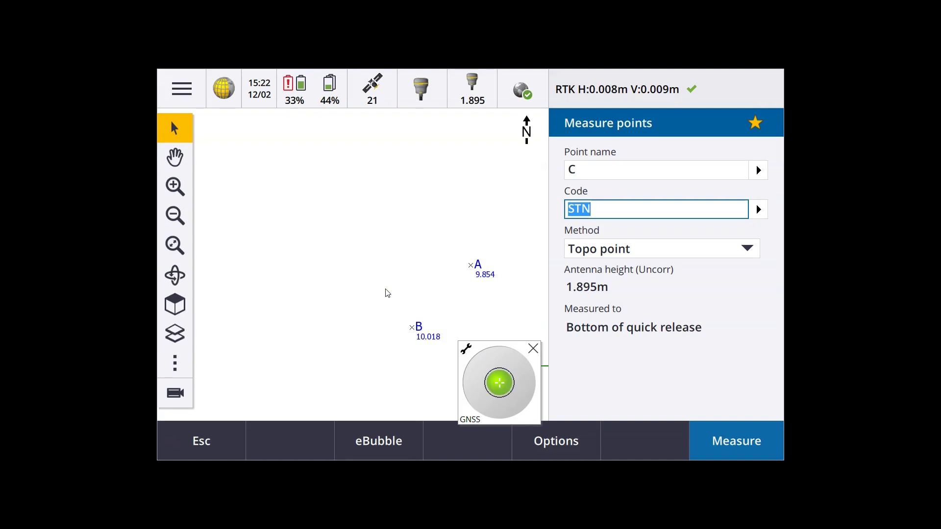
Measure backsight C by GNSS and from the total station, accepting the out-of-tolerance observation.
left_click(729, 453)
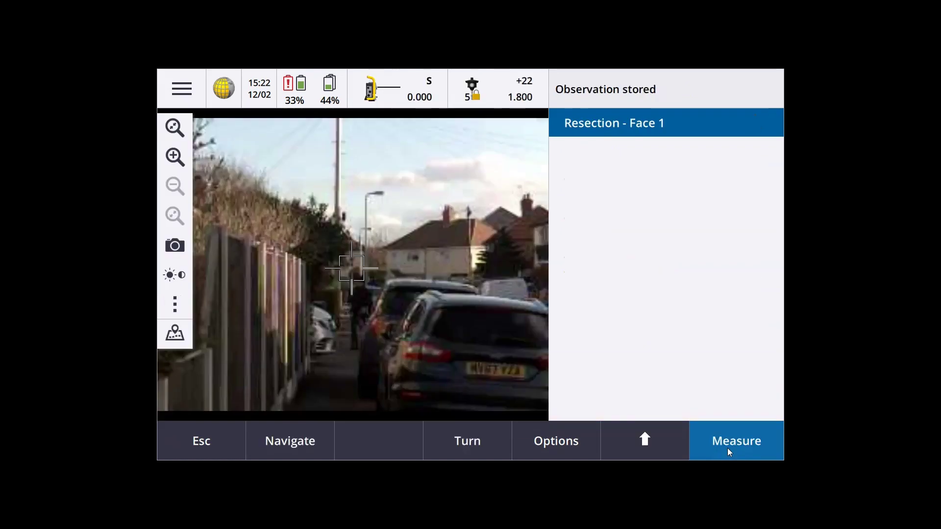
left_click(728, 448)
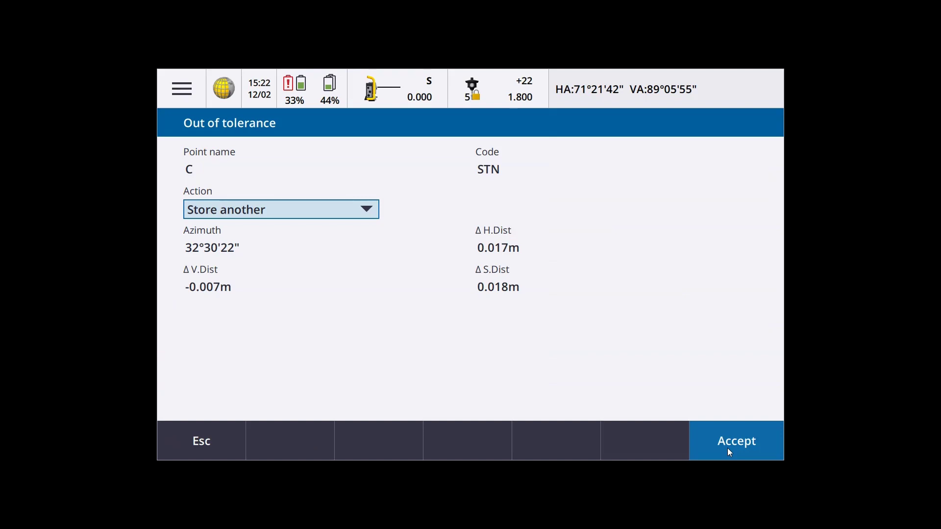
left_click(727, 448)
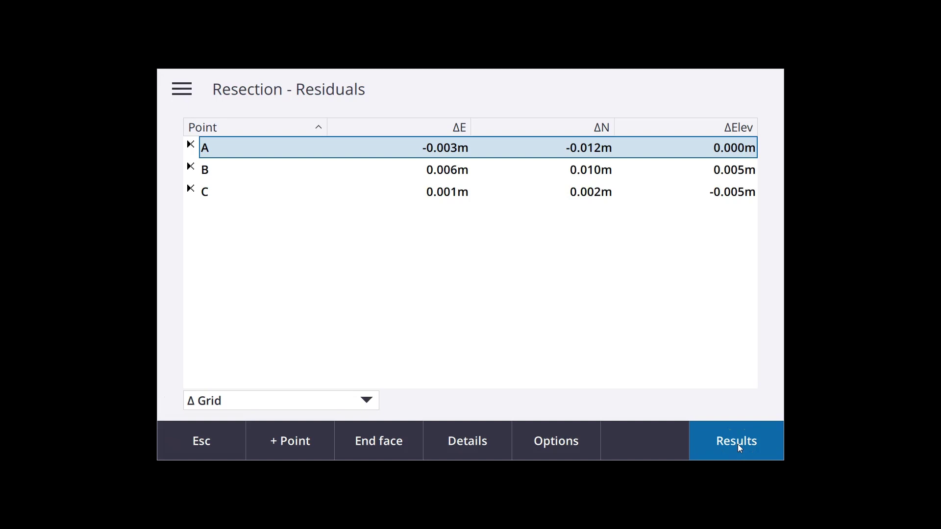
Store the three-point resection as station RA1 and pan the map to show all stations.
left_click(738, 444)
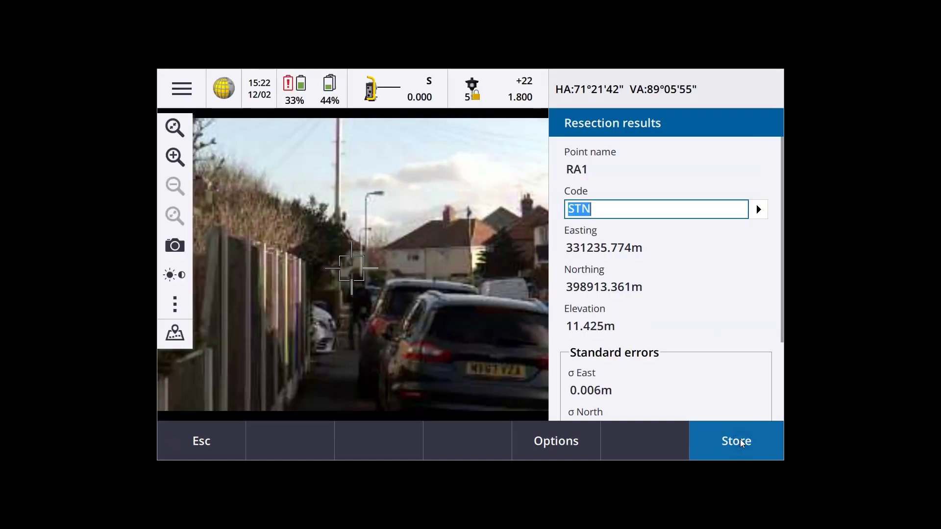
left_click(740, 437)
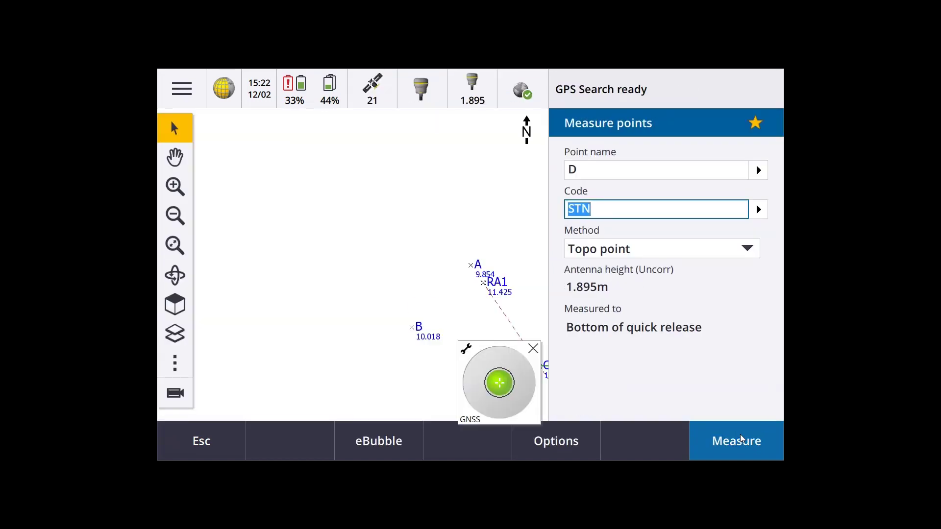
left_click_drag(402, 300, 301, 272)
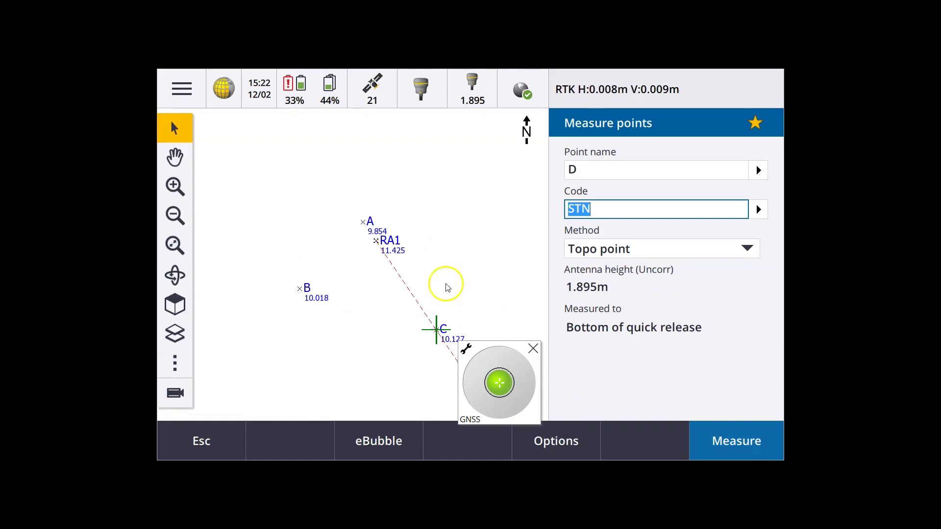
left_click_drag(445, 284, 452, 196)
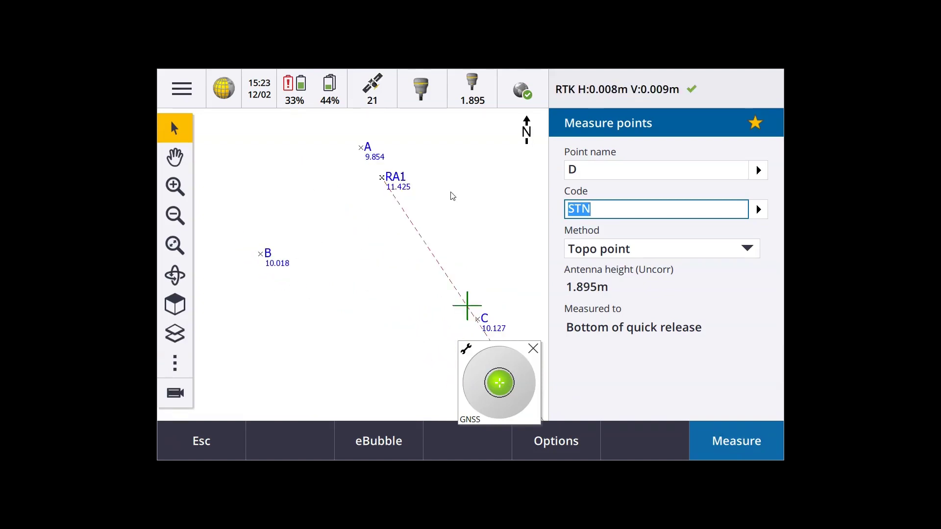
Measure GNSS topo point 1 with code KB1, replacing the default name D.
left_click(596, 167)
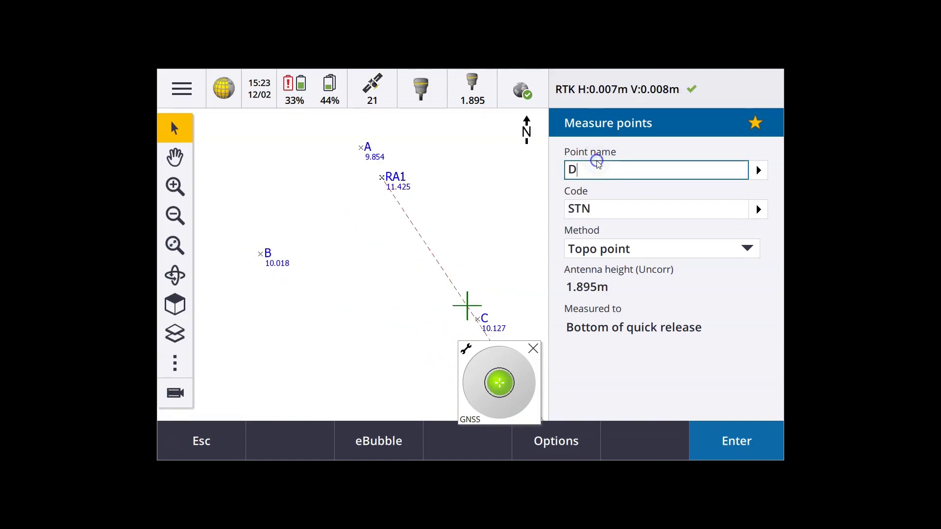
key("BackSpace")
type("1")
key("Tab")
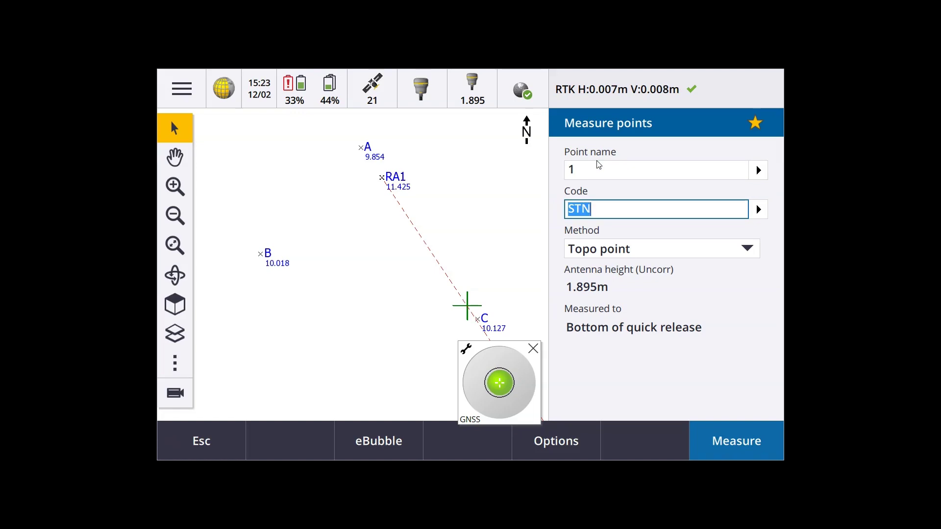
type("KB1")
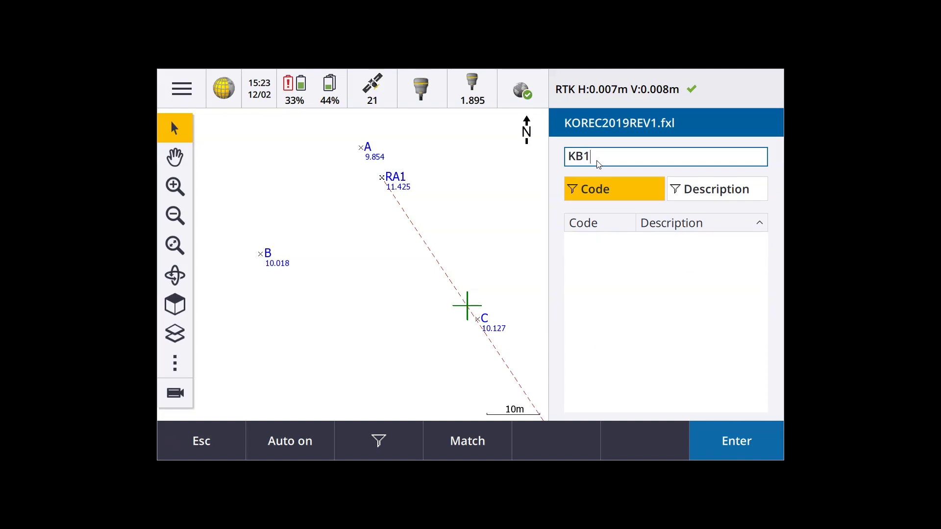
key("Return")
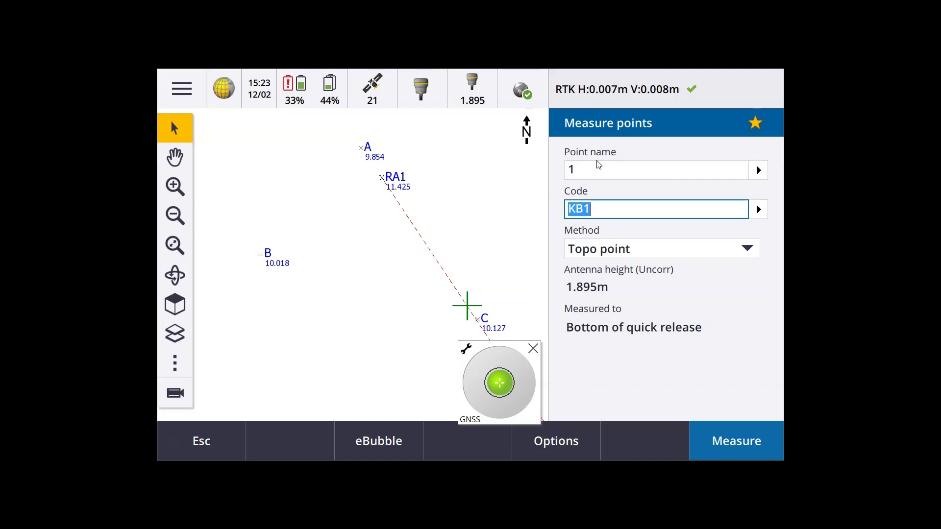
key("Return")
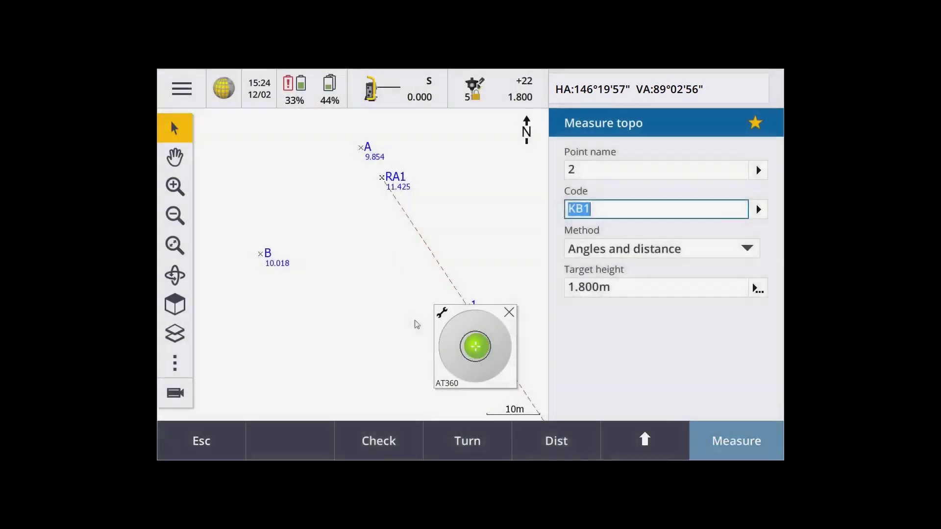
Measure topo point 2 (code KB1) from the total station.
left_click(729, 432)
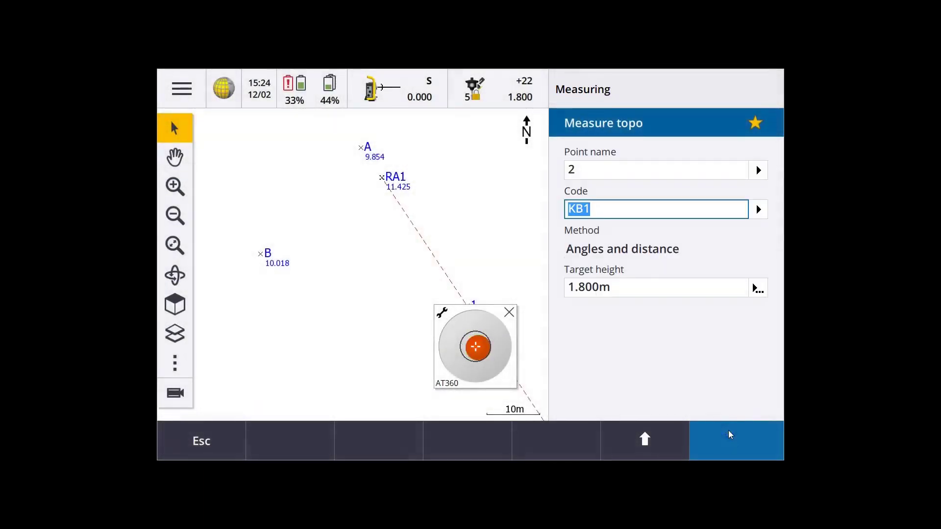